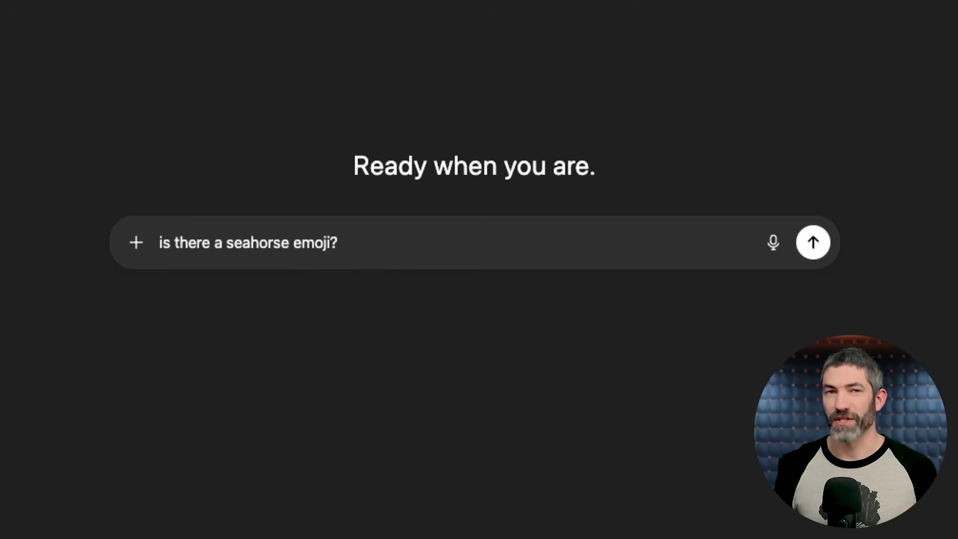
- Send ChatGPT the question 'is there a seahorse emoji?'
{"action": "key", "text": "Return"}
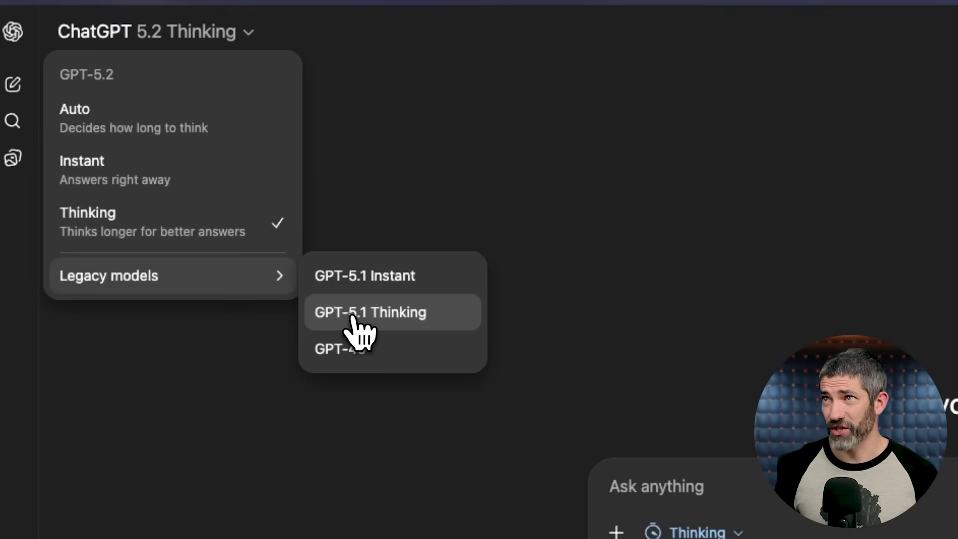
- Switch to legacy GPT-5.1 Instant and ask it 'Is there a seahorse emoji?' again
{"action": "left_click", "coordinate": [360, 287]}
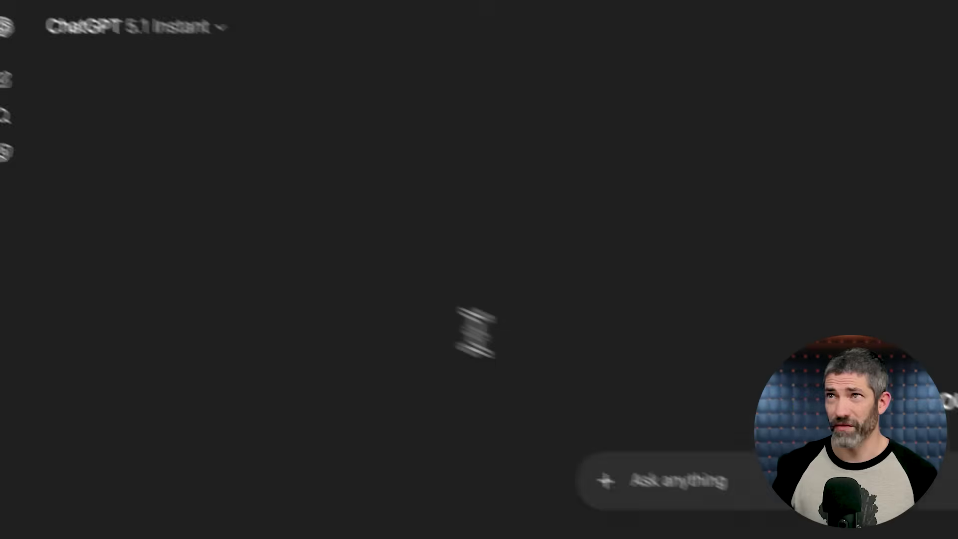
{"action": "type", "text": "Is there a seahorse emoji?"}
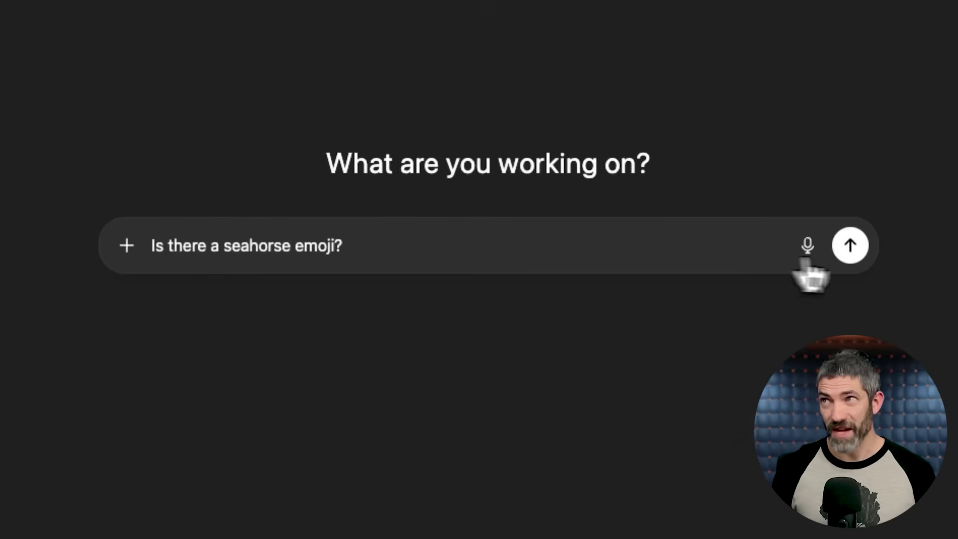
{"action": "key", "text": "Return"}
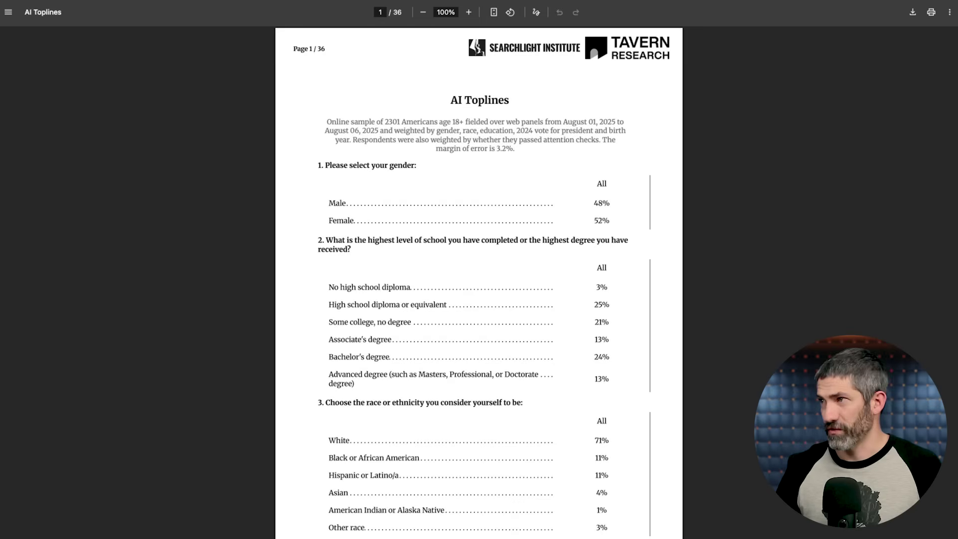
- Mark question 91's answers on page 11: database lookup 45%, prewritten script 21%, guessing next words 28%
{"action": "scroll", "coordinate": [479, 280], "scroll_direction": "down", "scroll_amount": 20}
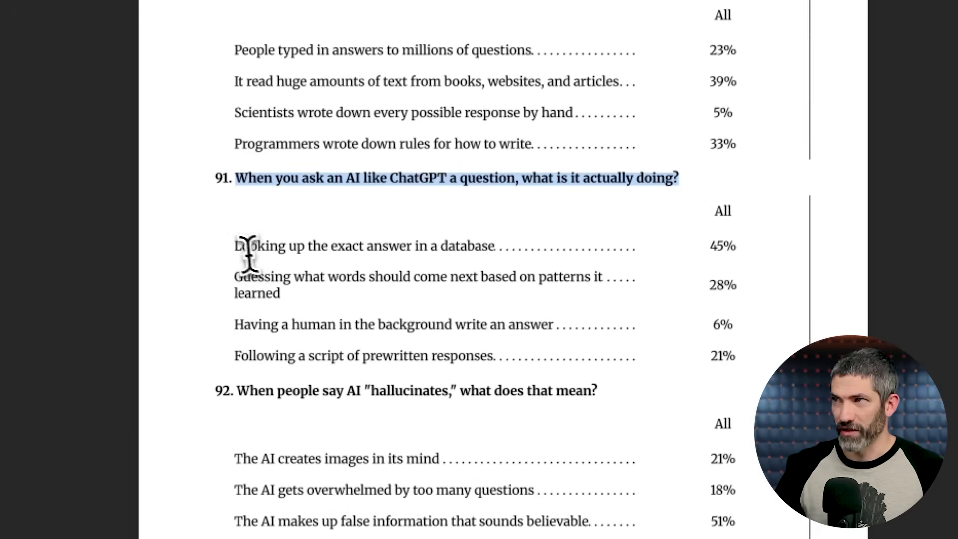
{"action": "left_click_drag", "start_coordinate": [235, 246], "coordinate": [715, 247]}
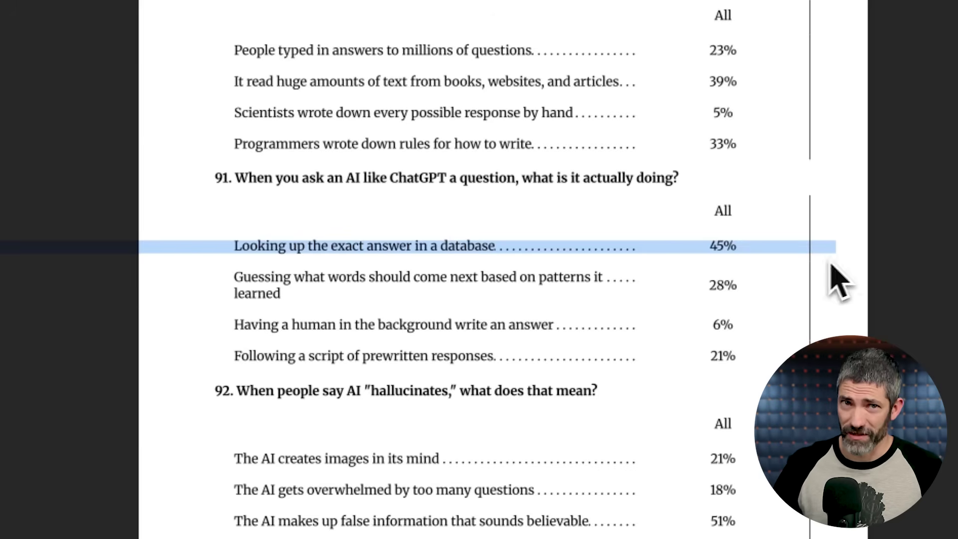
{"action": "left_click_drag", "start_coordinate": [234, 355], "coordinate": [696, 350]}
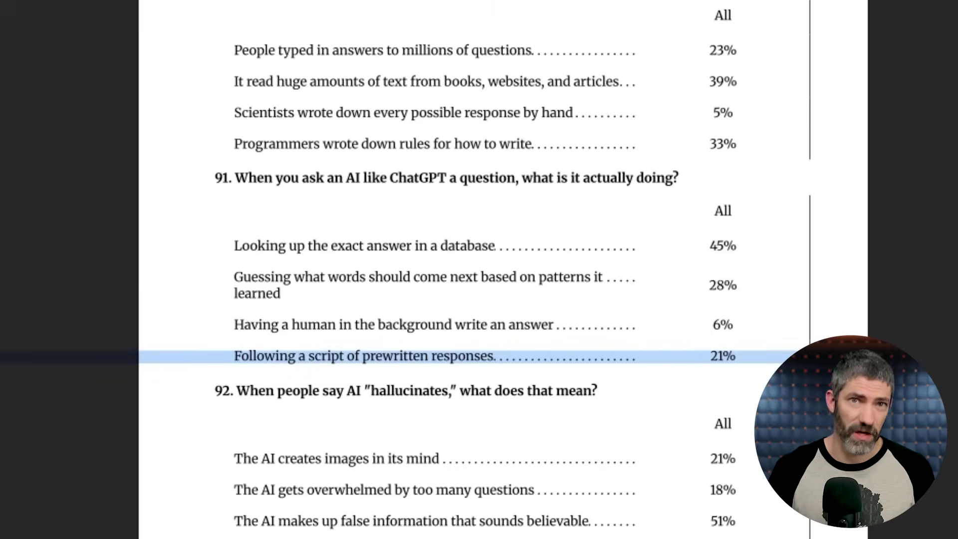
{"action": "left_click_drag", "start_coordinate": [234, 277], "coordinate": [284, 299]}
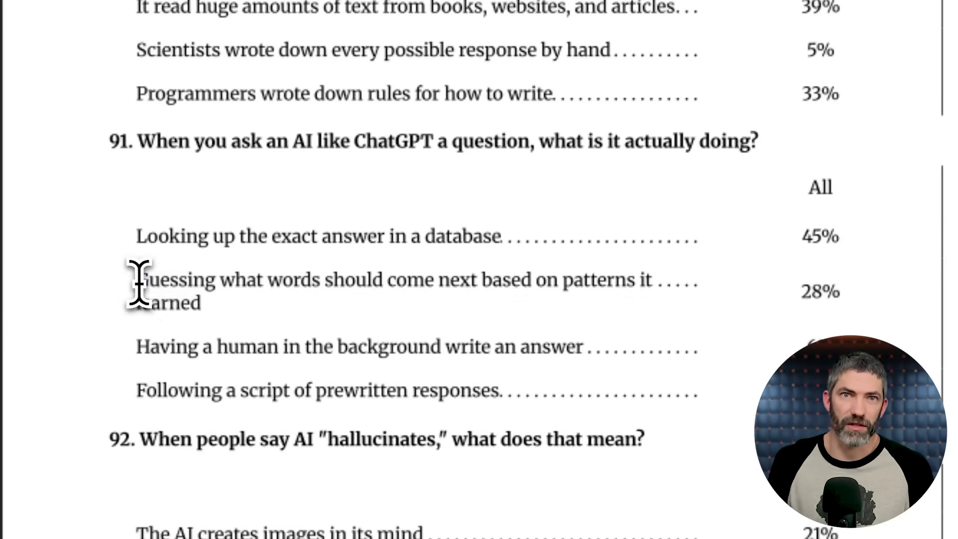
{"action": "left_click_drag", "start_coordinate": [136, 279], "coordinate": [207, 305]}
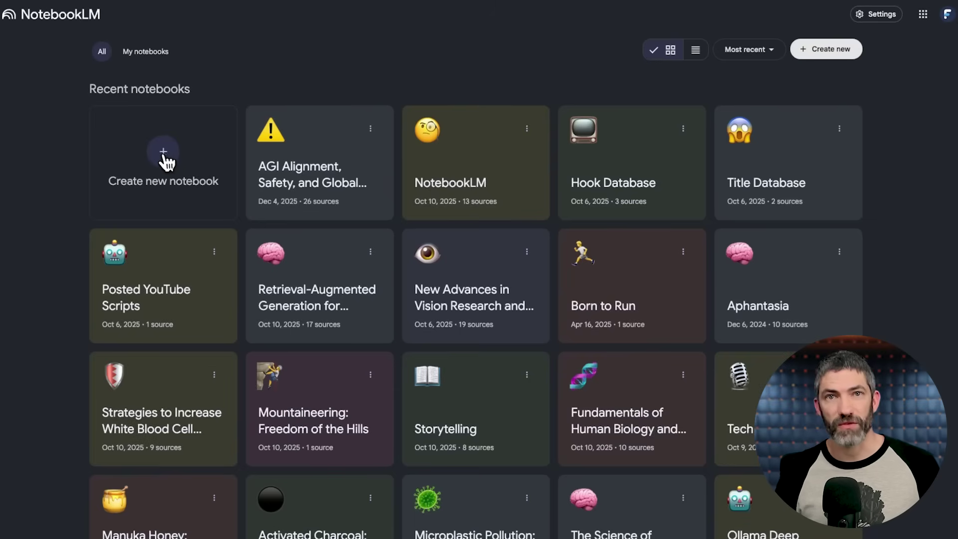
- Start an empty notebook, web-search 'the path to AGI', and import all 10 discovered sources
{"action": "left_click", "coordinate": [170, 159]}
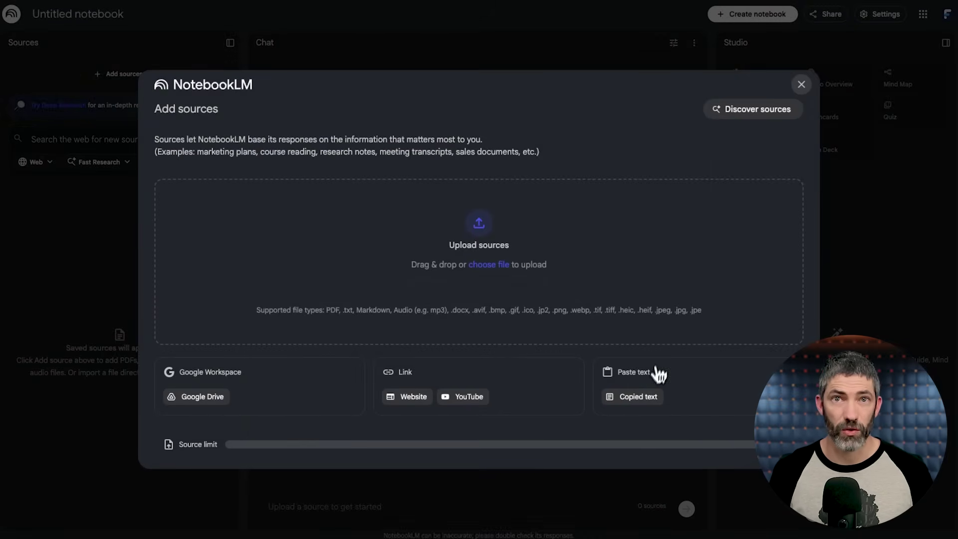
{"action": "key", "text": "Escape"}
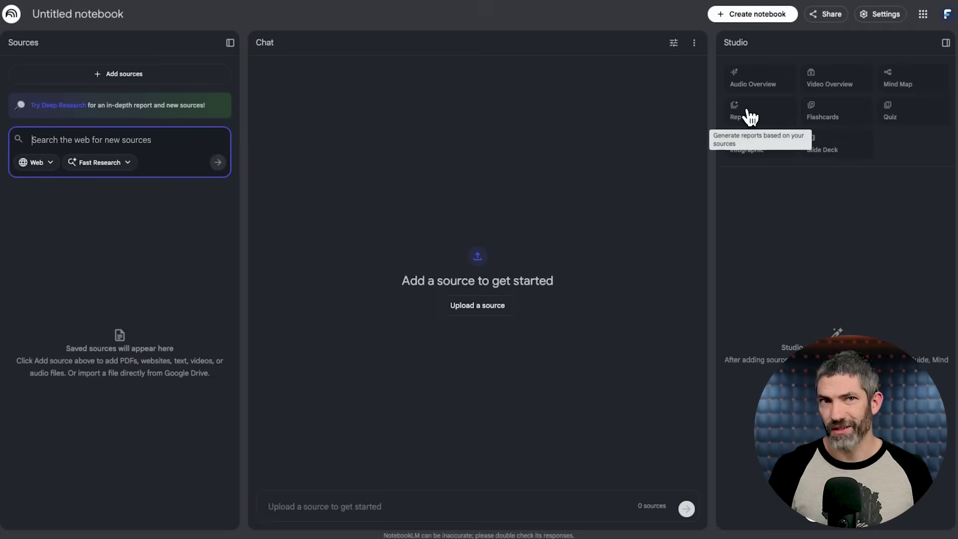
{"action": "type", "text": "the path to AGI"}
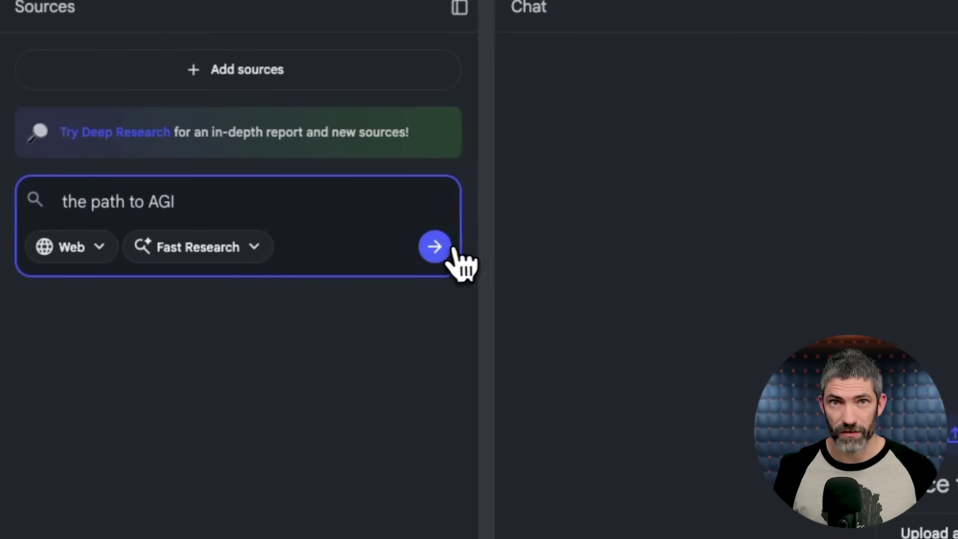
{"action": "left_click", "coordinate": [446, 250]}
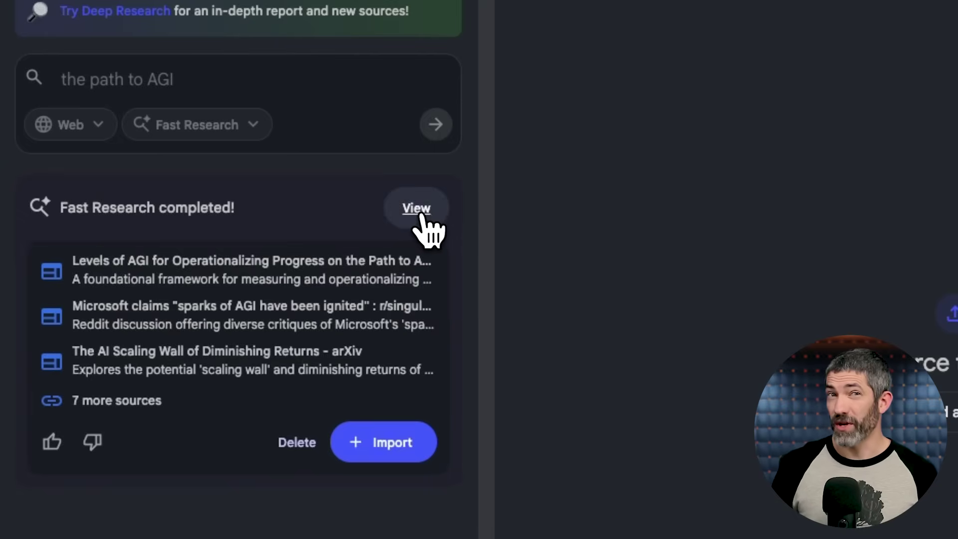
{"action": "left_click", "coordinate": [419, 213]}
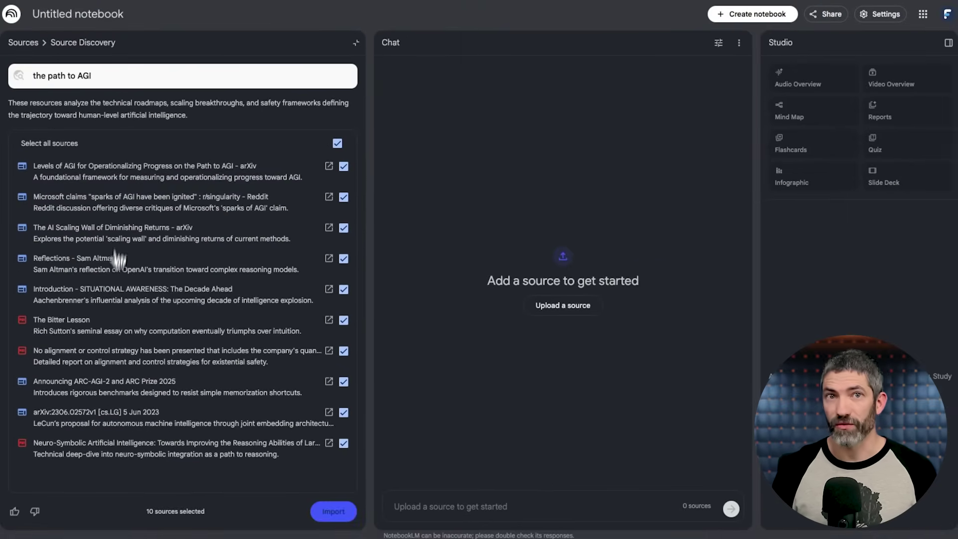
{"action": "left_click", "coordinate": [333, 511]}
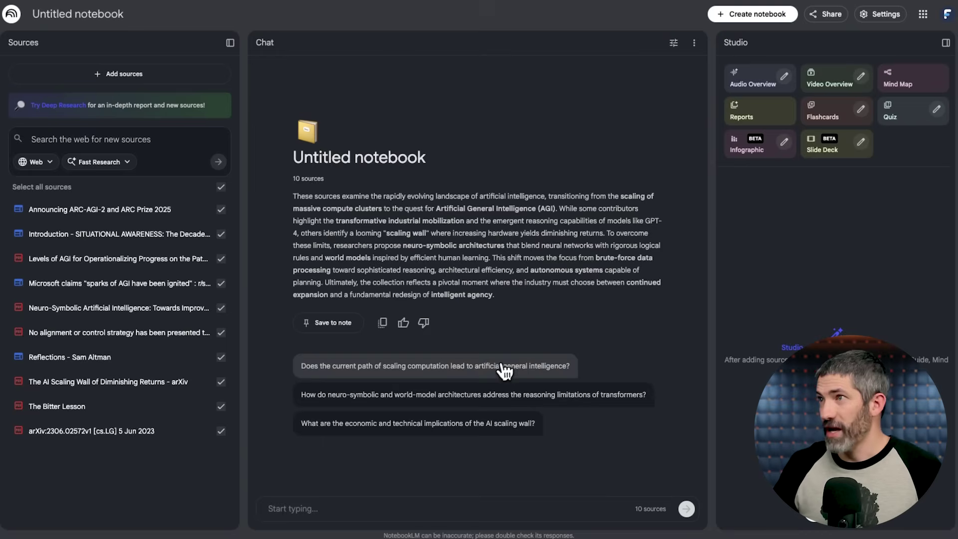
{"action": "left_click", "coordinate": [498, 369]}
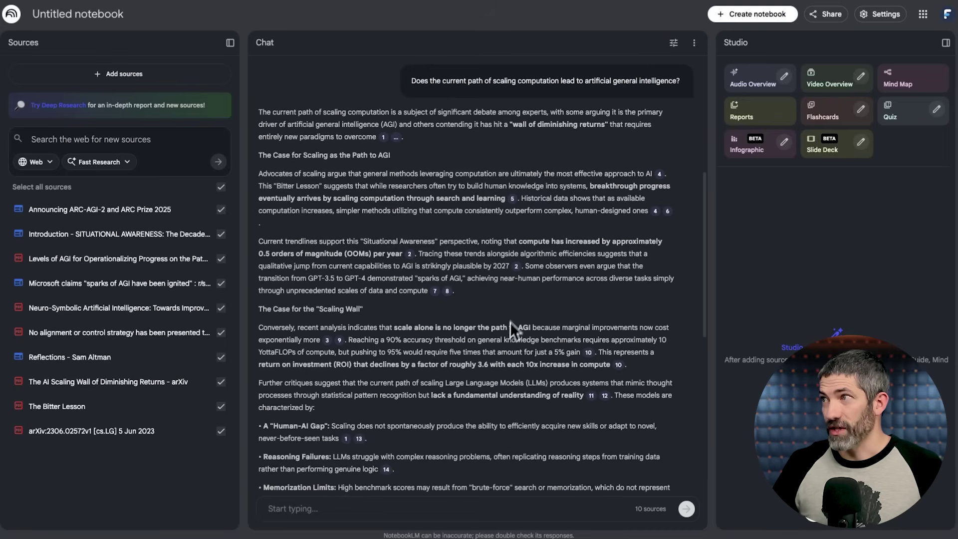
{"action": "mouse_move", "coordinate": [517, 267]}
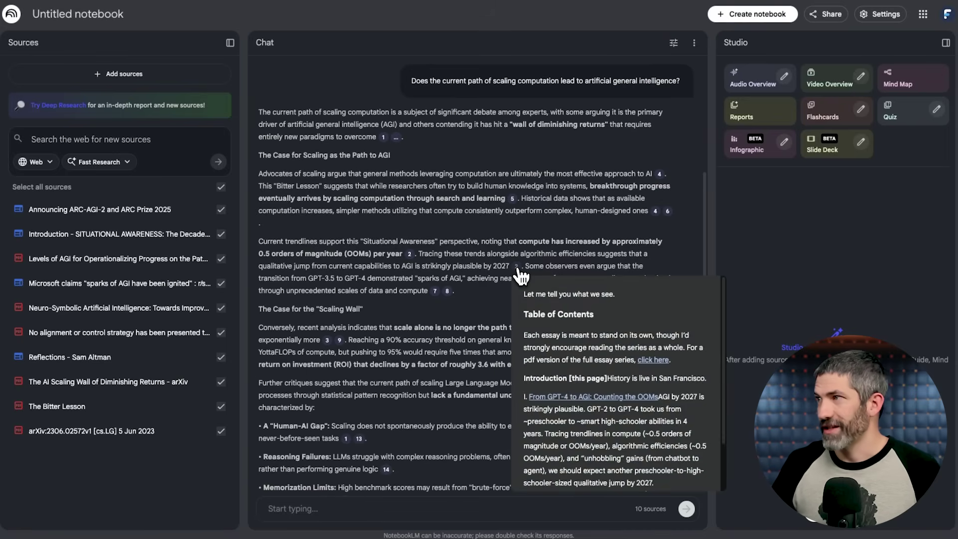
{"action": "left_click", "coordinate": [517, 267]}
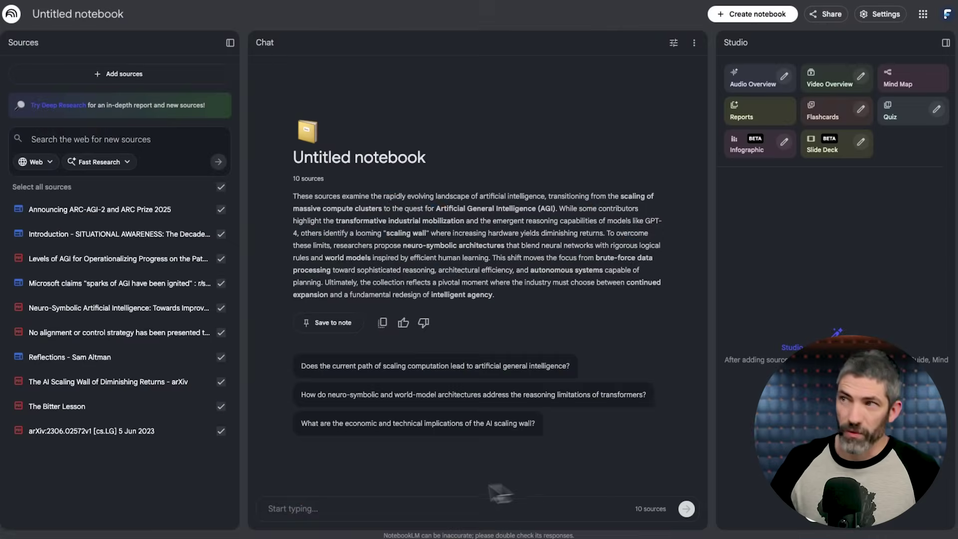
{"action": "left_click", "coordinate": [297, 510]}
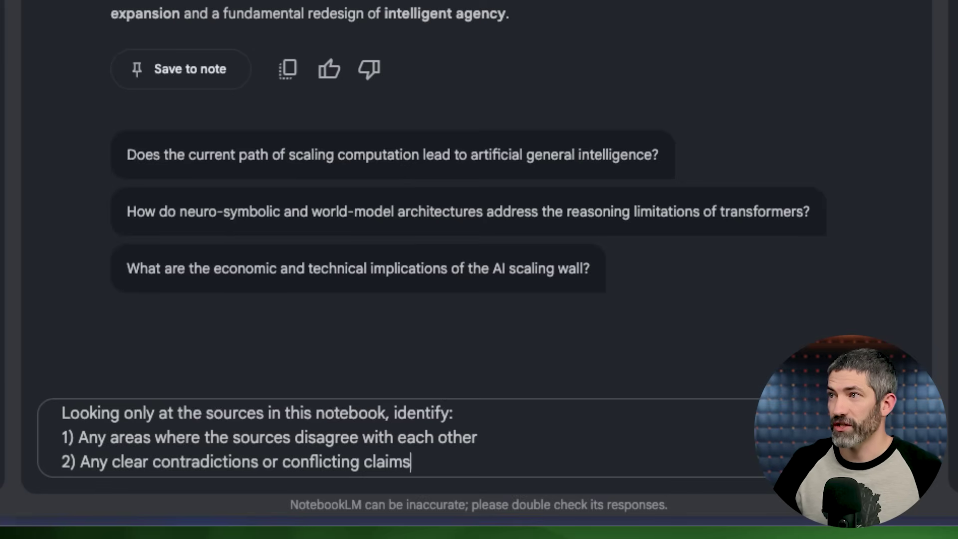
- Send the source-disagreement question, then the gaps prompt with [TOPIC] set to 'the path to AGI'
{"action": "left_click", "coordinate": [889, 455]}
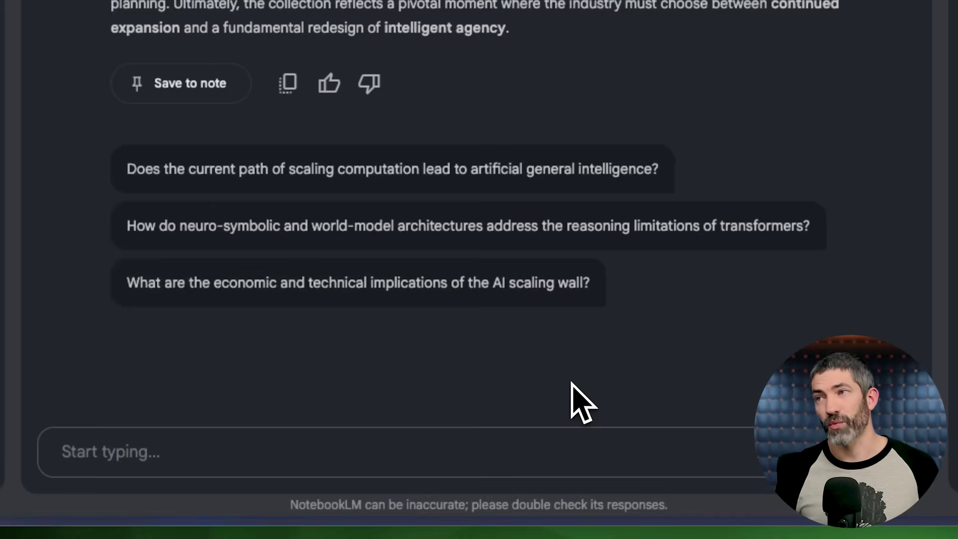
{"action": "type", "text": "Based on these sources, what important questions or subtopics about [TOPIC] are missing or barely covered? List the biggest gaps that would need to be filled to really understand this topic well. Do not invent details; just describe what is missing."}
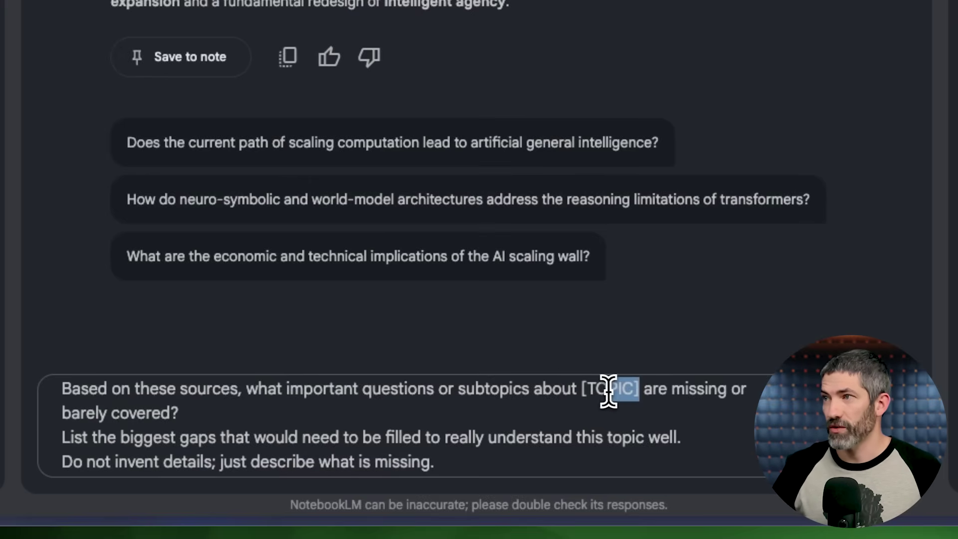
{"action": "type", "text": "the path to AGI"}
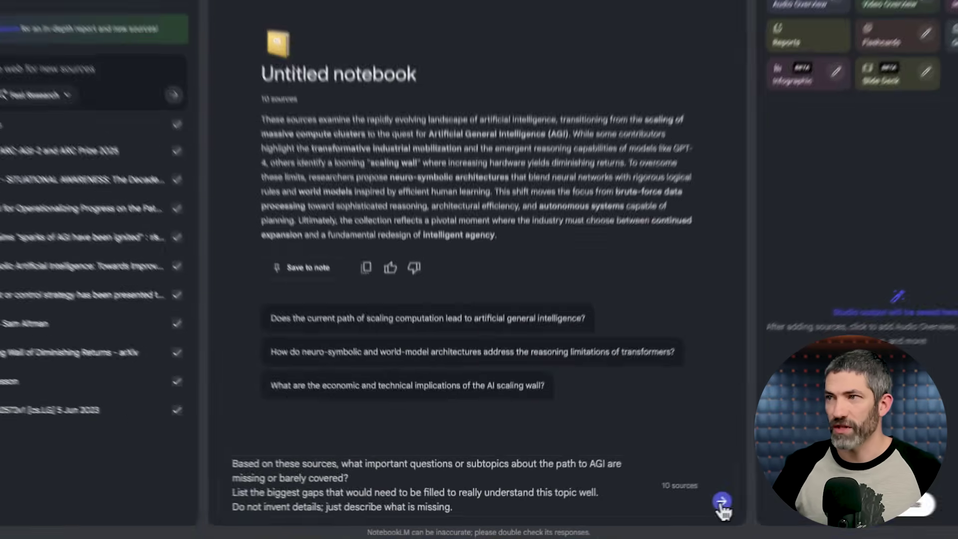
{"action": "key", "text": "Return"}
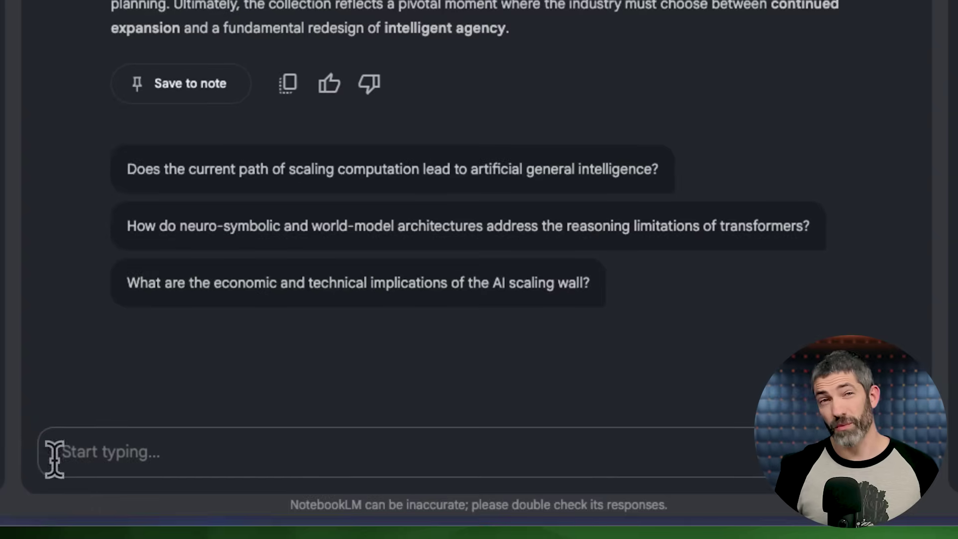
- Paste the contrarian-viewpoints prompt, replace [TOPIC] with 'the path to AGI', and send it
{"action": "left_click", "coordinate": [282, 506]}
{"action": "type", "text": "Are there any contrarian, alternative, or lesser-known viewpoints on [TOPIC] that are likely not represented in these sources? Describe those possible viewpoints at a high level and suggest what kinds of sources I would need to look for to find them."}
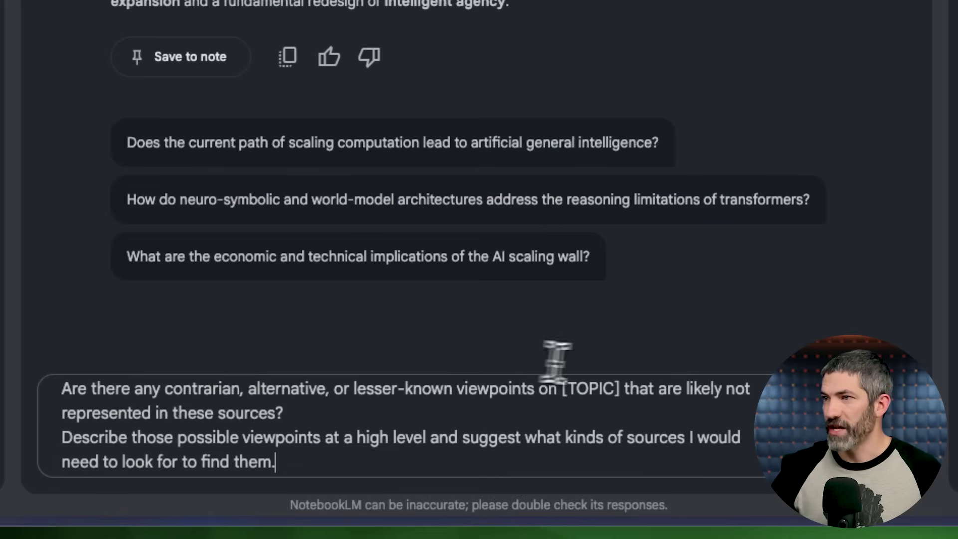
{"action": "left_click_drag", "start_coordinate": [620, 389], "coordinate": [560, 389]}
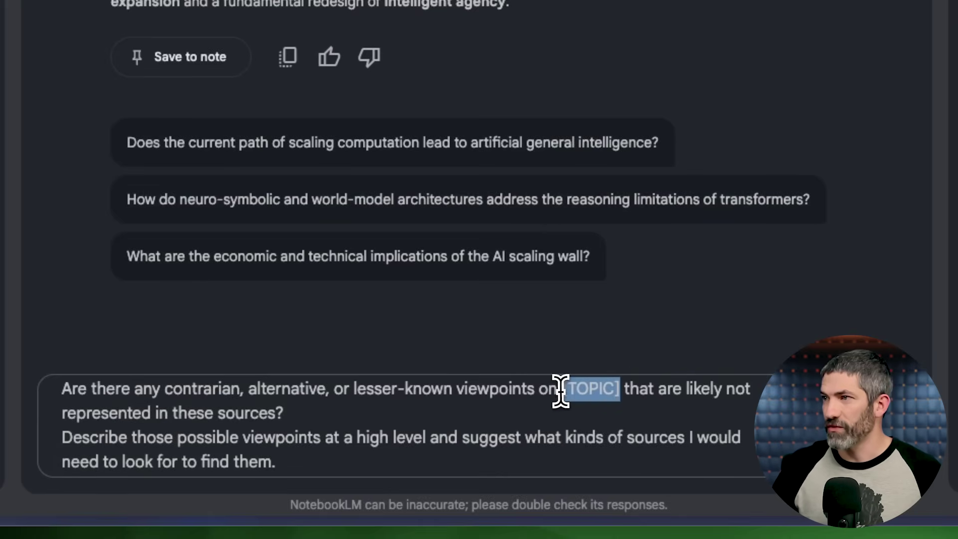
{"action": "type", "text": "the path to AGI"}
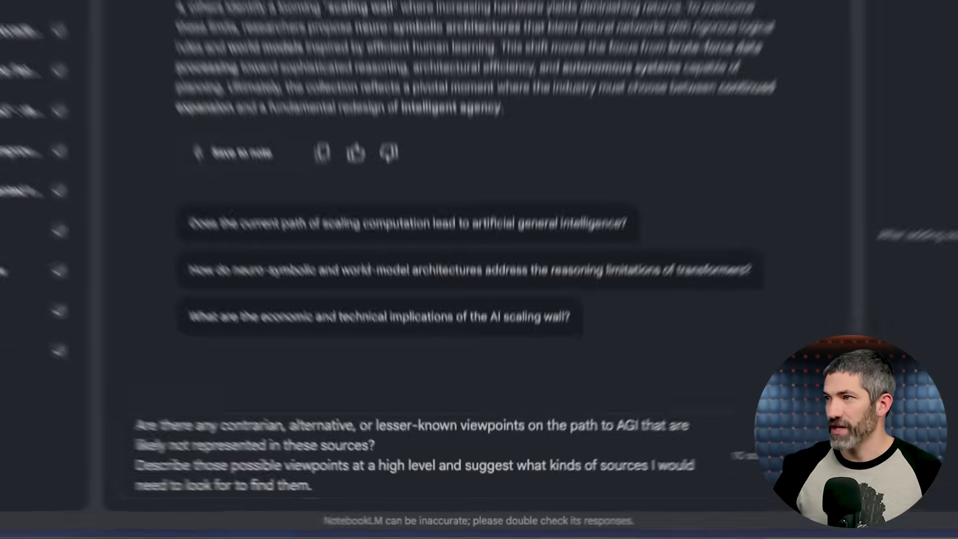
{"action": "left_click", "coordinate": [893, 449]}
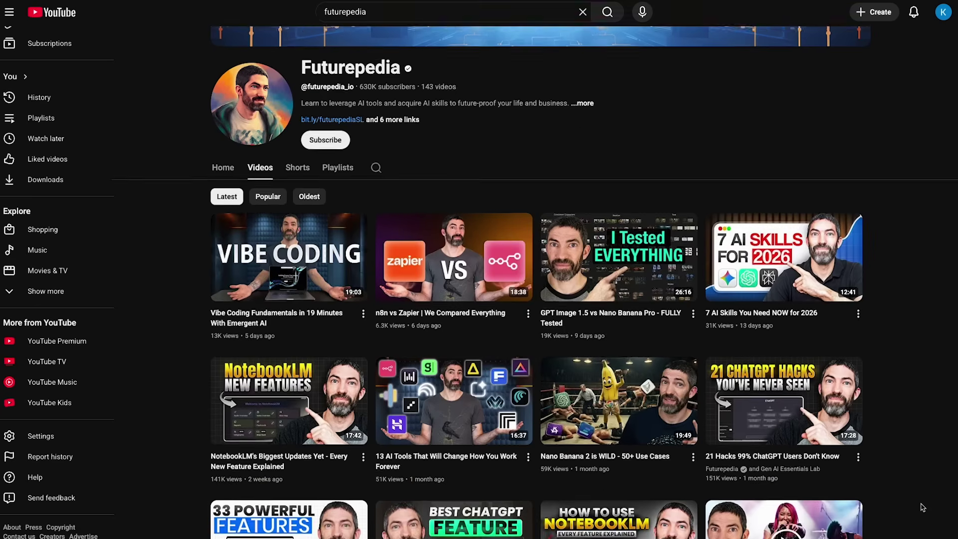
{"action": "scroll", "coordinate": [922, 507], "scroll_direction": "down", "scroll_amount": 2}
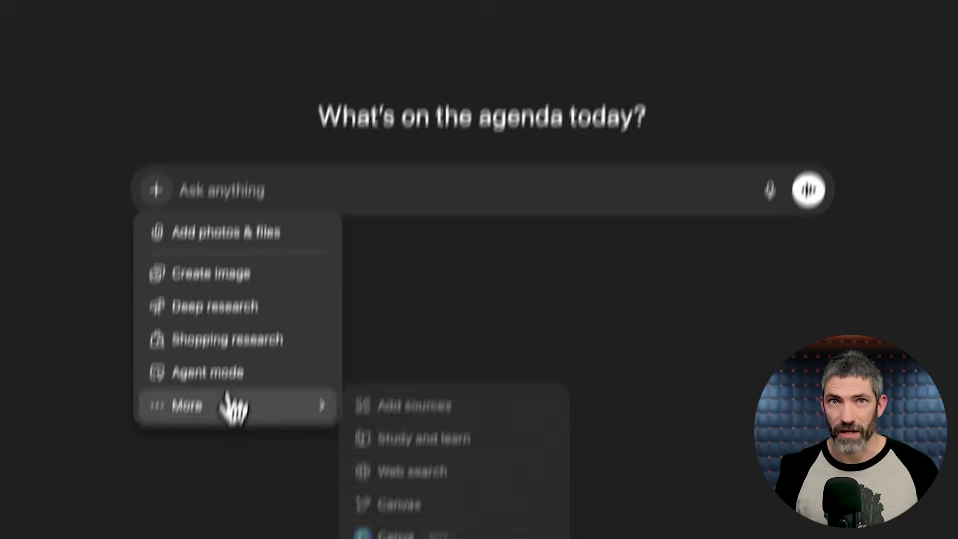
- Enable web search, enter 'Search for up to date information', attach RAG vs Fine-Tuning.pdf, paste the arXiv link
{"action": "left_click", "coordinate": [404, 346]}
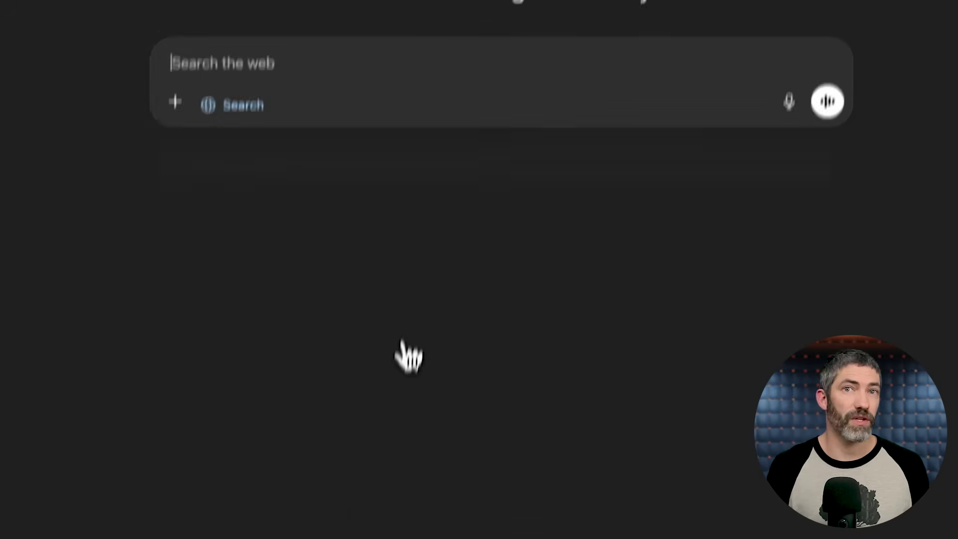
{"action": "type", "text": "Search for up to date information"}
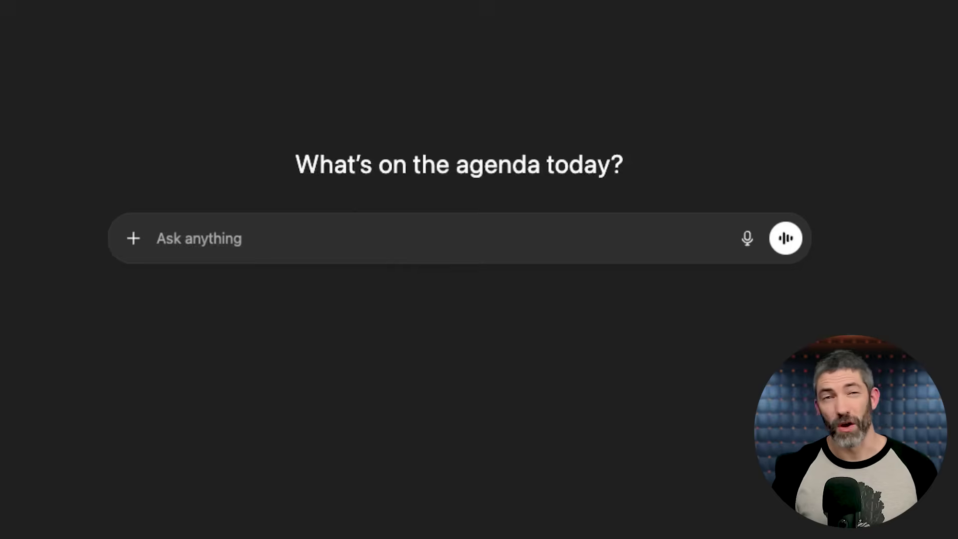
{"action": "left_click_drag", "start_coordinate": [75, 399], "coordinate": [310, 261]}
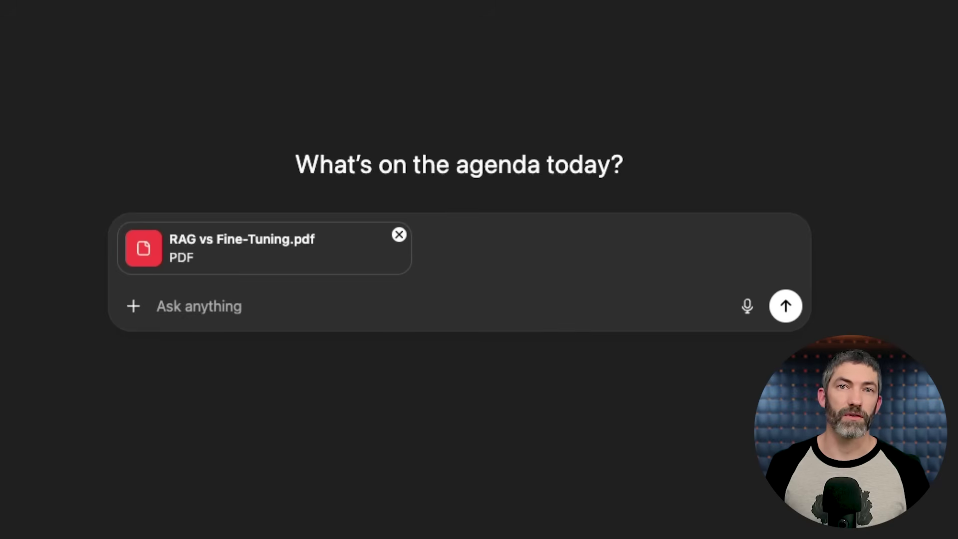
{"action": "type", "text": "https://arxiv.org/pdf/2506.17088"}
{"action": "key", "text": "shift+Return"}
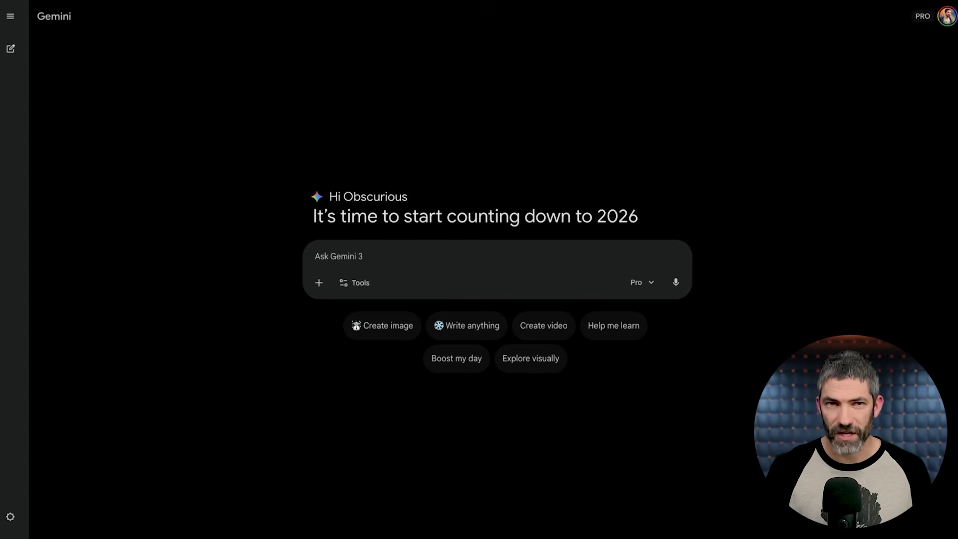
- Attach the PDF, fill the context-only template with the hallucination-reduction question, and send it
{"action": "left_click_drag", "start_coordinate": [4, 228], "coordinate": [325, 273]}
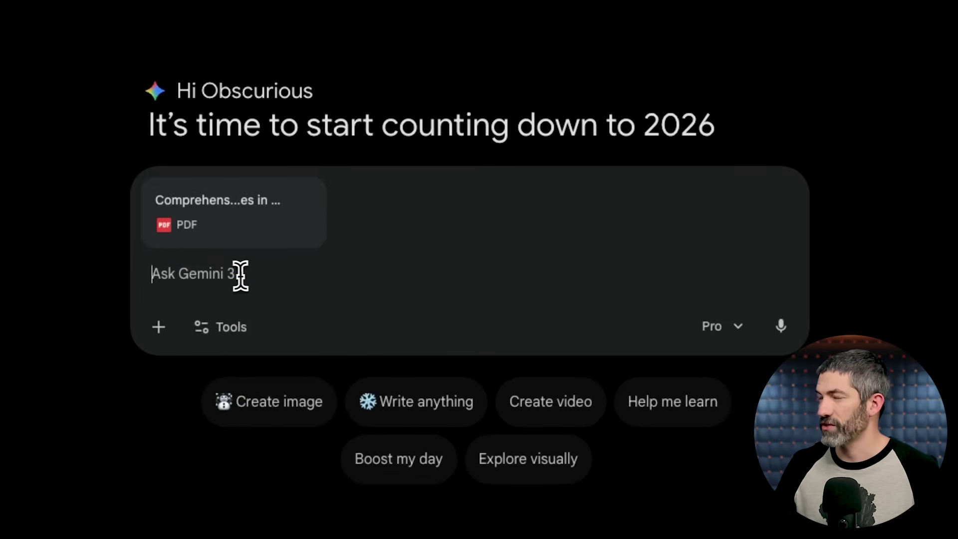
{"action": "type", "text": "Here is some context: [PASTE YOUR TEXT] Based only on this text, answer this question: [YOUR QUESTION] If the answer is not clearly in the text, say \"I don't know based on this document\" instead of guessing."}
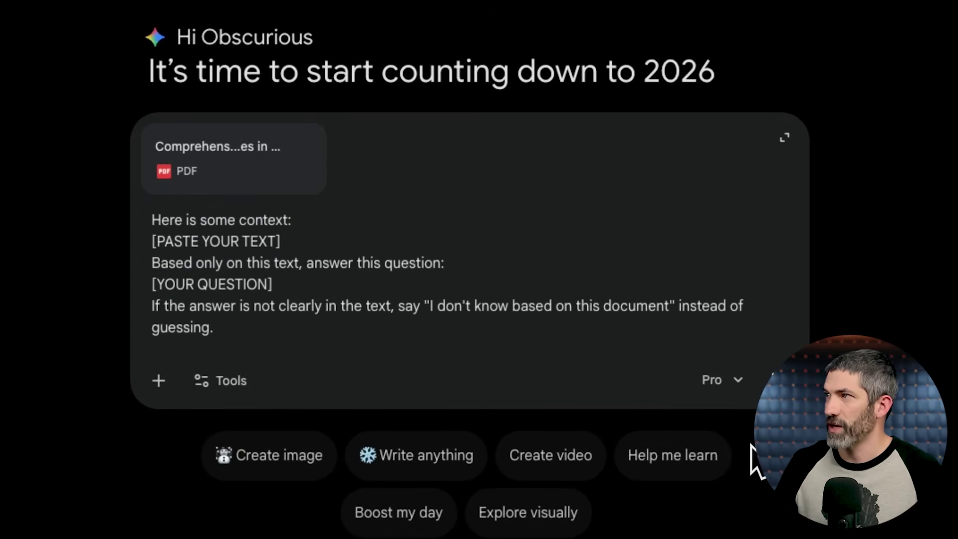
{"action": "left_click_drag", "start_coordinate": [281, 241], "coordinate": [139, 246]}
{"action": "key", "text": "BackSpace"}
{"action": "key", "text": "BackSpace"}
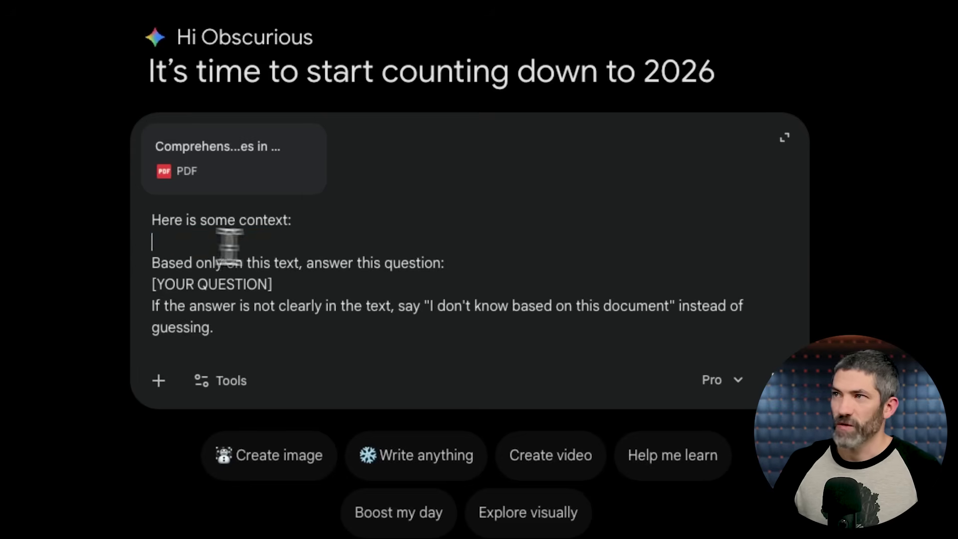
{"action": "left_click_drag", "start_coordinate": [299, 272], "coordinate": [140, 278]}
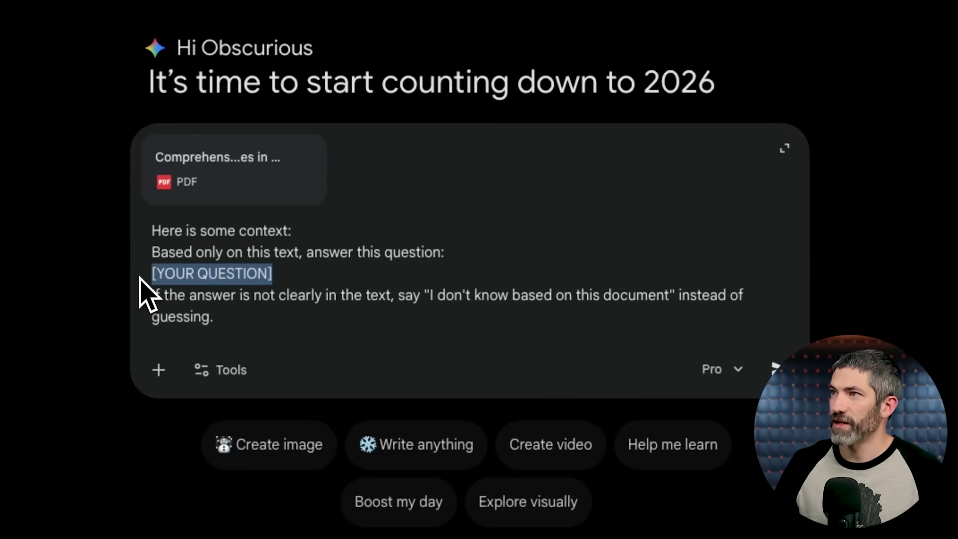
{"action": "type", "text": "What is the most effective way to reduce hallucinations in LLMs"}
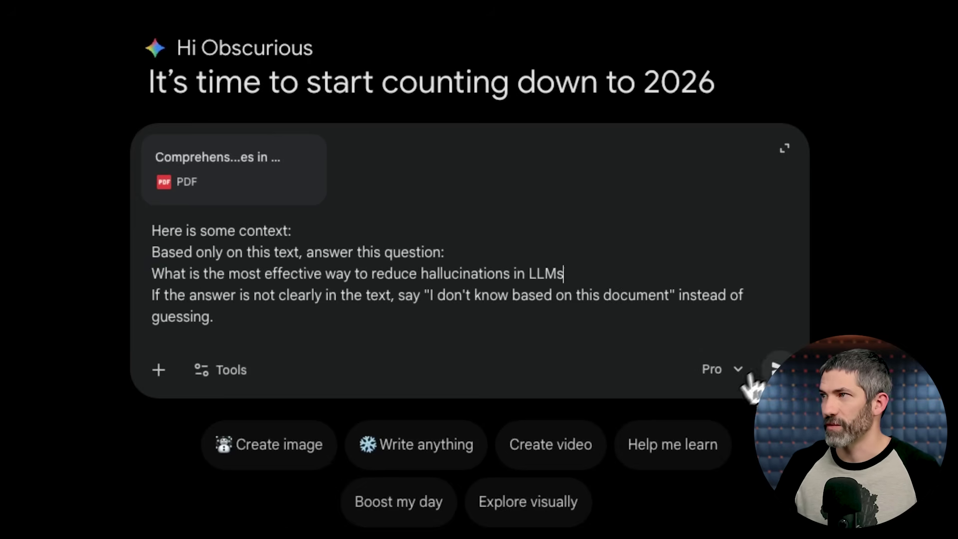
{"action": "left_click", "coordinate": [776, 369]}
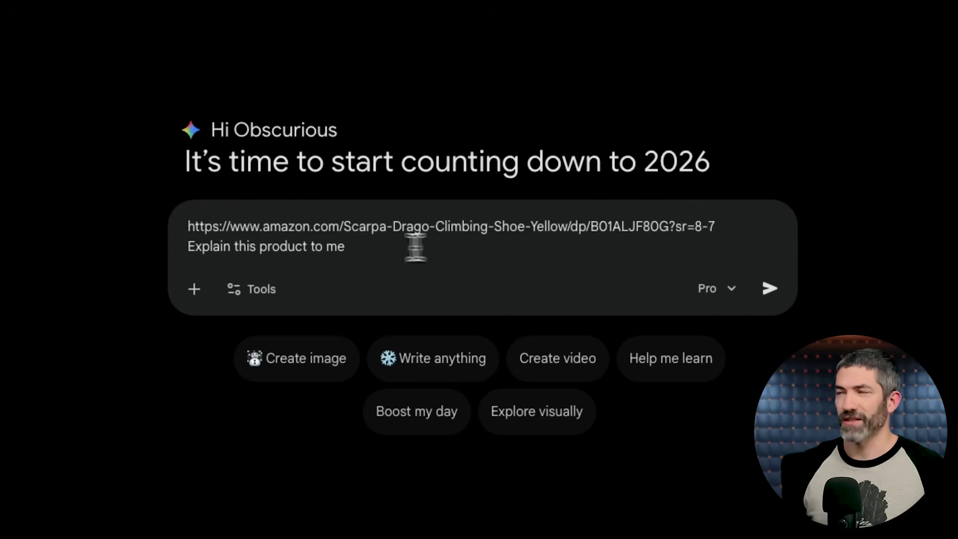
- Replace 'Explain this product to me' with the top-3 review complaints question and submit
{"action": "left_click_drag", "start_coordinate": [432, 247], "coordinate": [195, 250]}
{"action": "type", "text": "What are the top 3 complaints mentioned in these customer reviews?"}
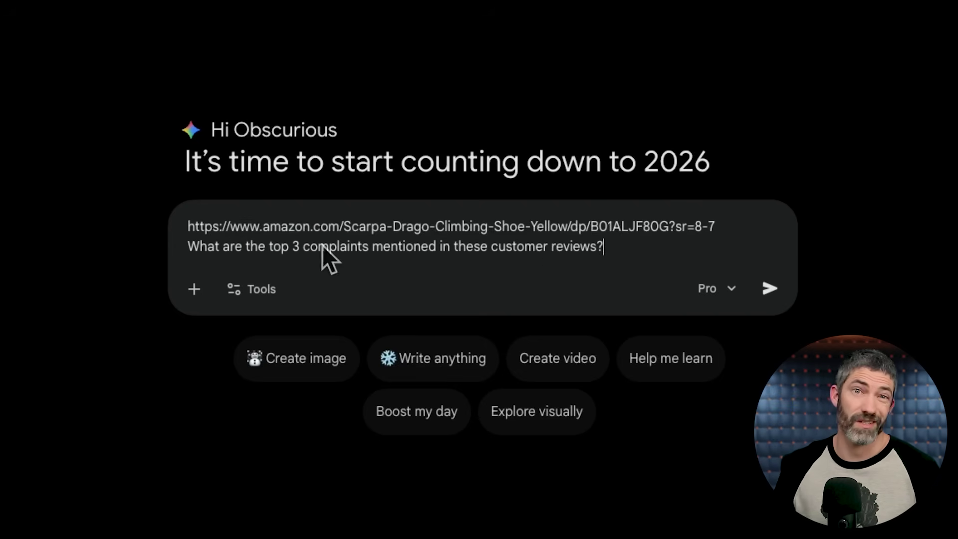
{"action": "left_click", "coordinate": [772, 293]}
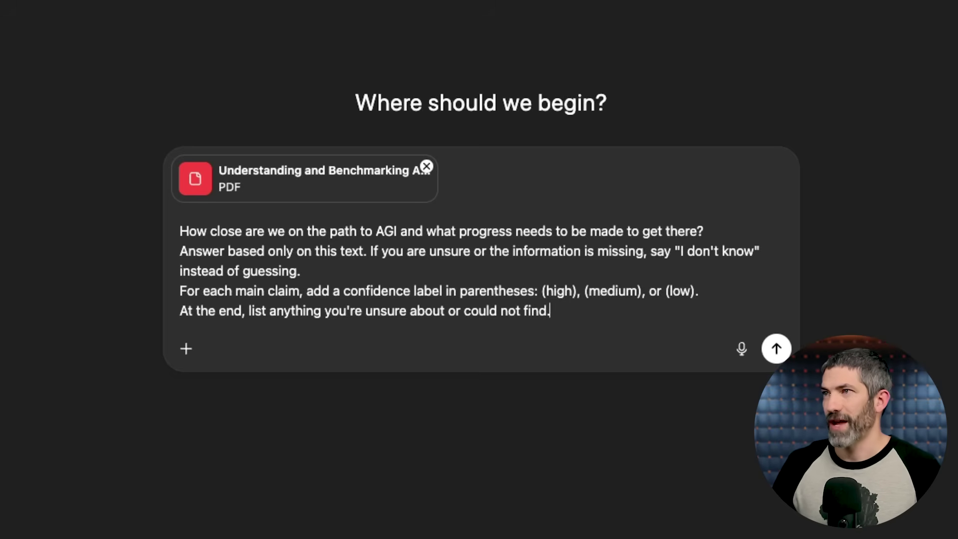
- Send the AGI question with the benchmarking PDF and select the (medium) label in heading 5
{"action": "left_click", "coordinate": [775, 349]}
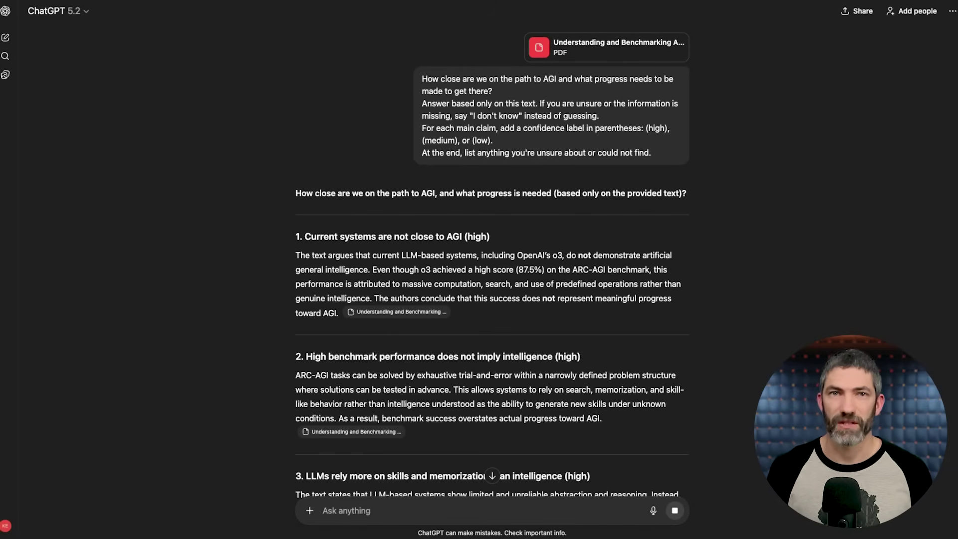
{"action": "scroll", "coordinate": [619, 397], "scroll_direction": "down", "scroll_amount": 6}
{"action": "scroll", "coordinate": [620, 398], "scroll_direction": "down", "scroll_amount": 5}
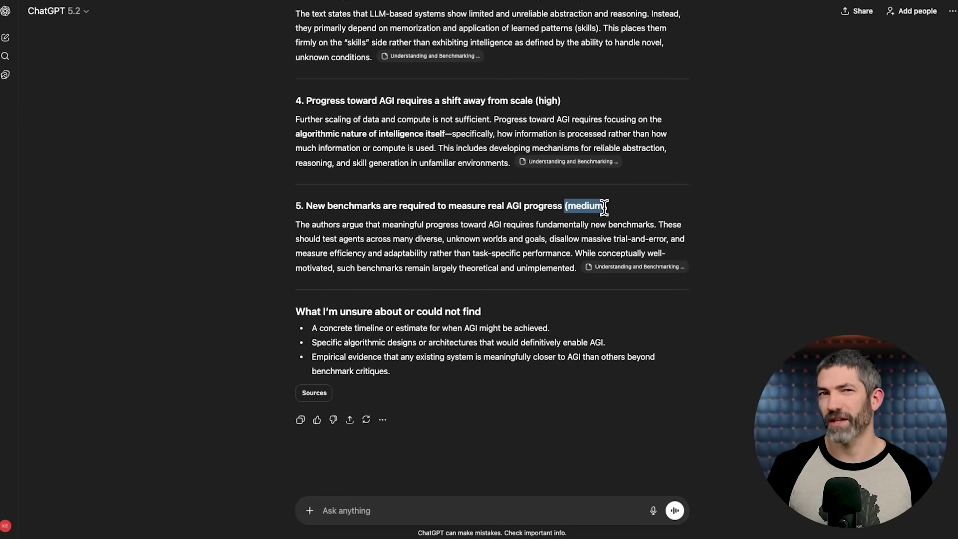
{"action": "left_click_drag", "start_coordinate": [604, 207], "coordinate": [614, 209]}
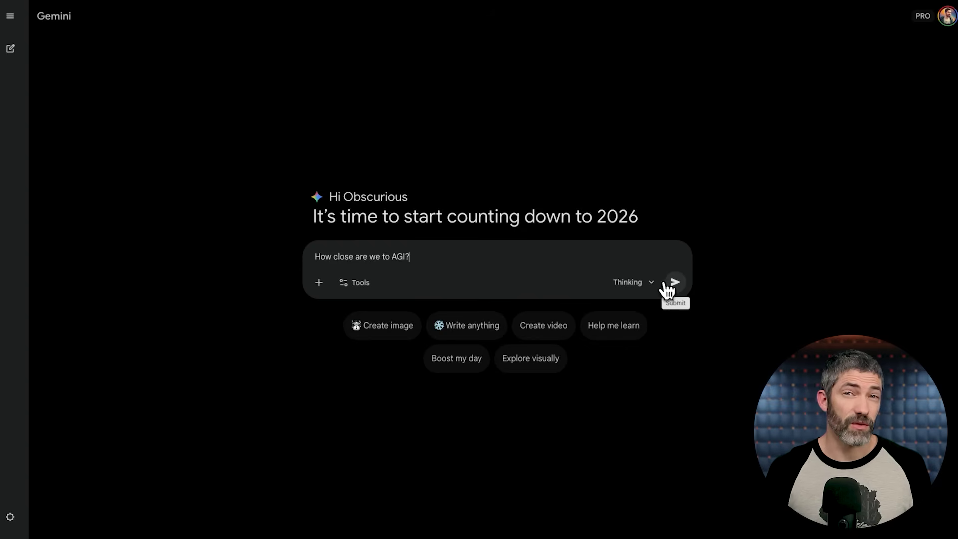
- Send 'How close are we to AGI?' to Gemini in Thinking mode
{"action": "left_click", "coordinate": [669, 286]}
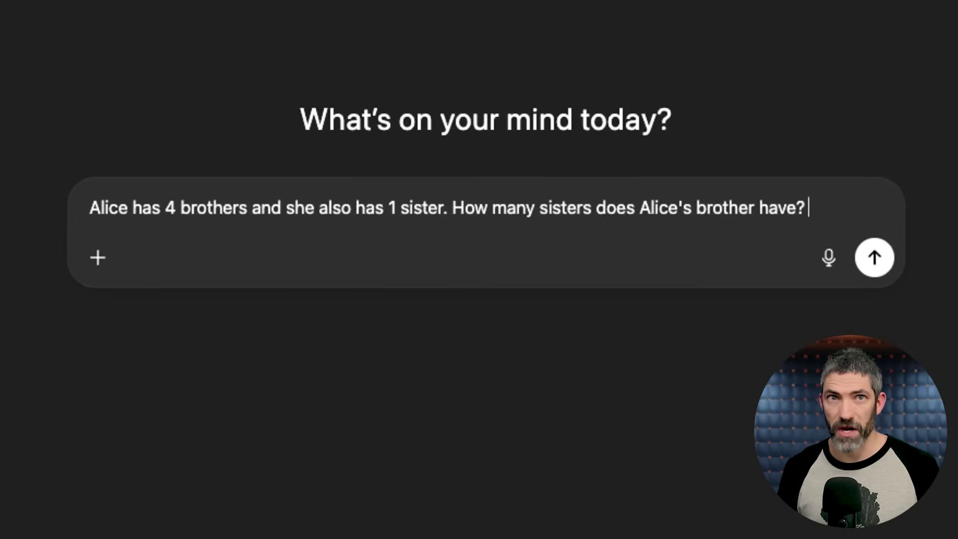
- Complete the prompt with 'Verify your answer' and send the Alice brothers-and-sisters riddle
{"action": "type", "text": "your answer"}
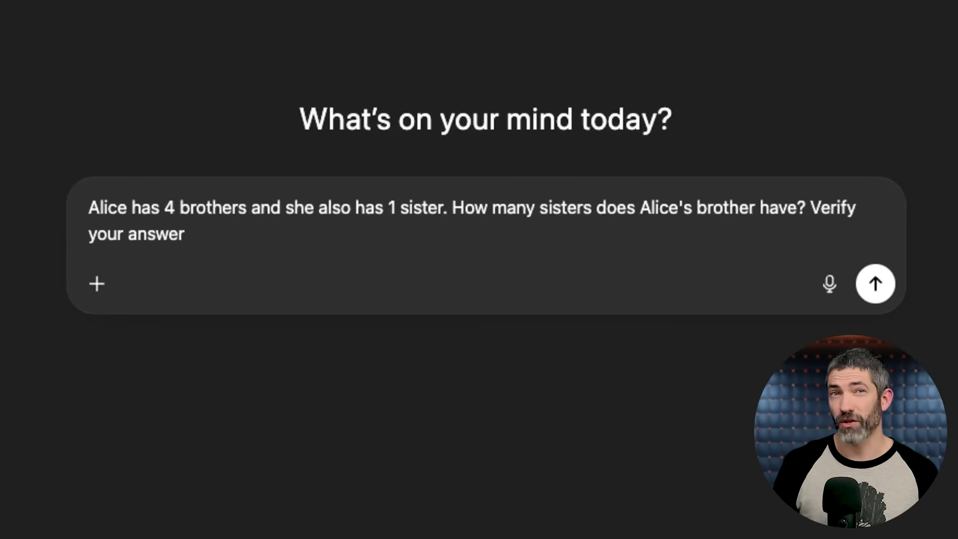
{"action": "left_click", "coordinate": [893, 291]}
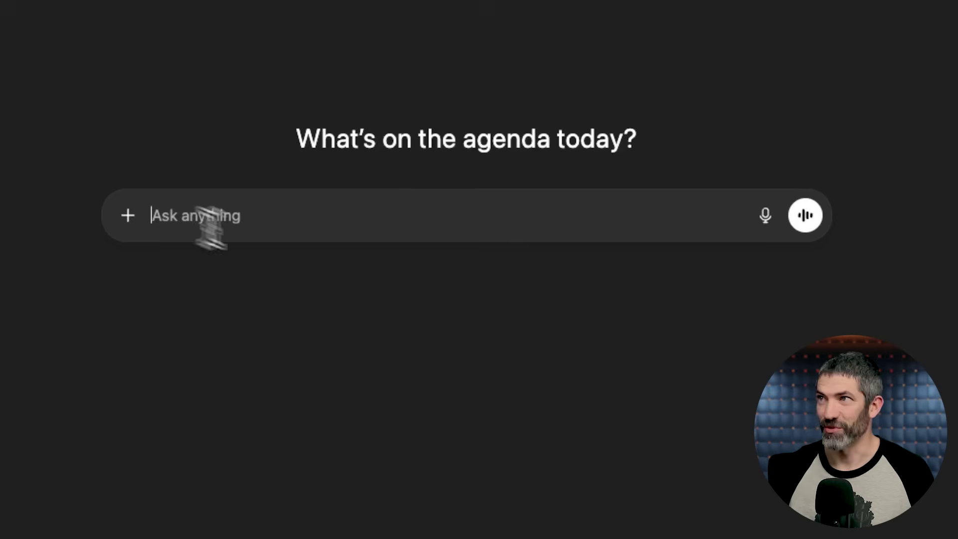
- Paste and send the AI data-center water-use question, then read through ChatGPT's full reply
{"action": "type", "text": "How much water do AI data centers use, and for what purpose? And how does that compare to other sectors?"}
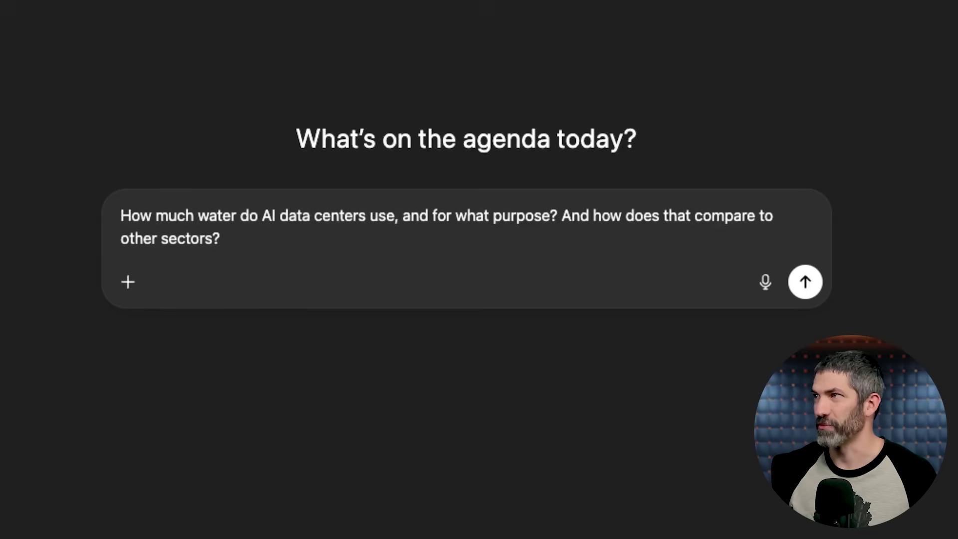
{"action": "left_click", "coordinate": [805, 282]}
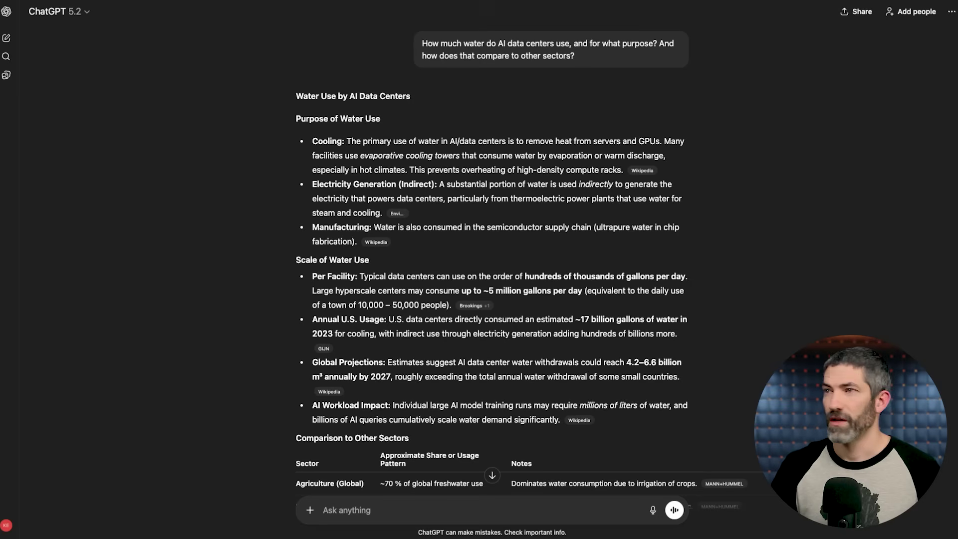
{"action": "scroll", "coordinate": [703, 293], "scroll_direction": "down", "scroll_amount": 10}
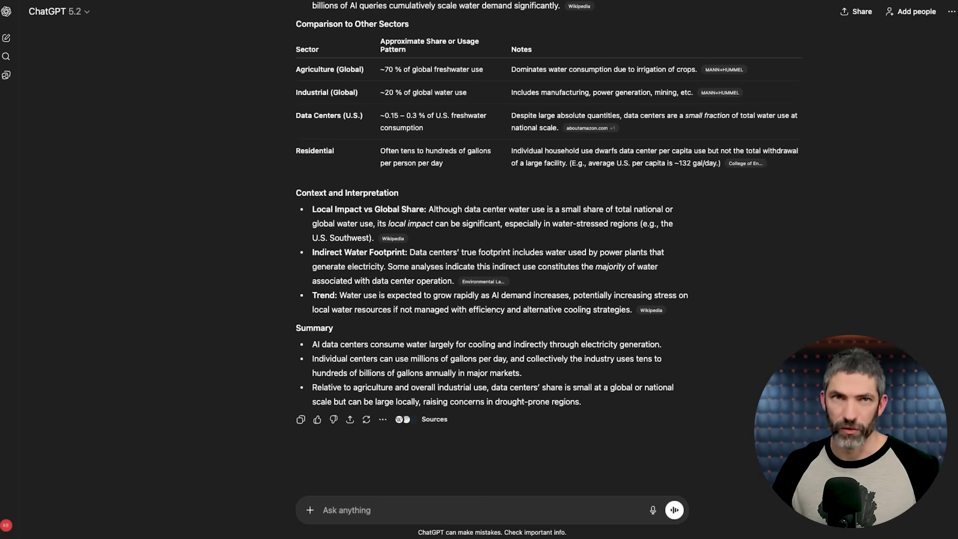
{"action": "left_click", "coordinate": [360, 510]}
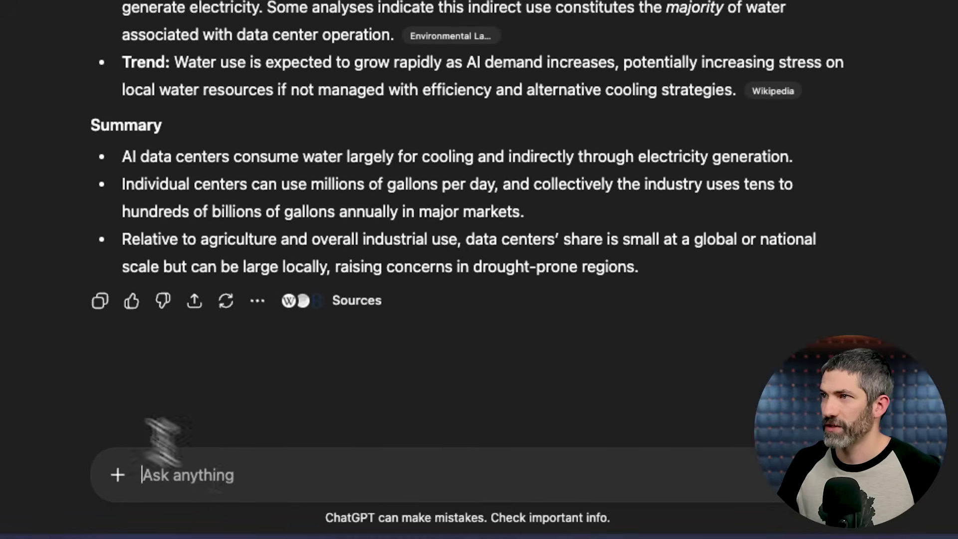
- Send the claim-extraction prompt that turns the water-use answer into 24 checkable questions
{"action": "type", "text": "Please scan the response above and extract all specific factual claims (dates, names, statistics, events, technical details, etc.). Convert each claim into a specific, standalone question that can be fact-checked. Output format: A simple numbered list of questions only."}
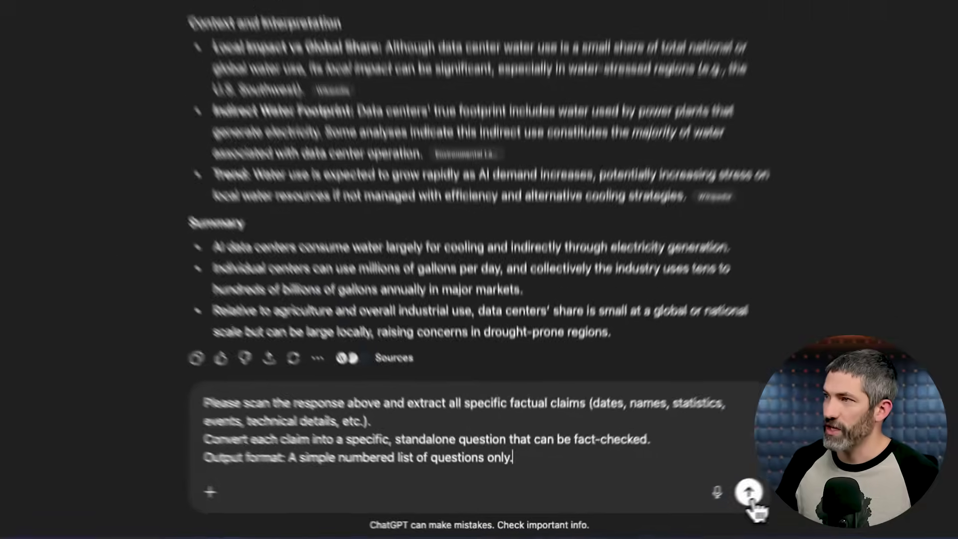
{"action": "left_click", "coordinate": [782, 485]}
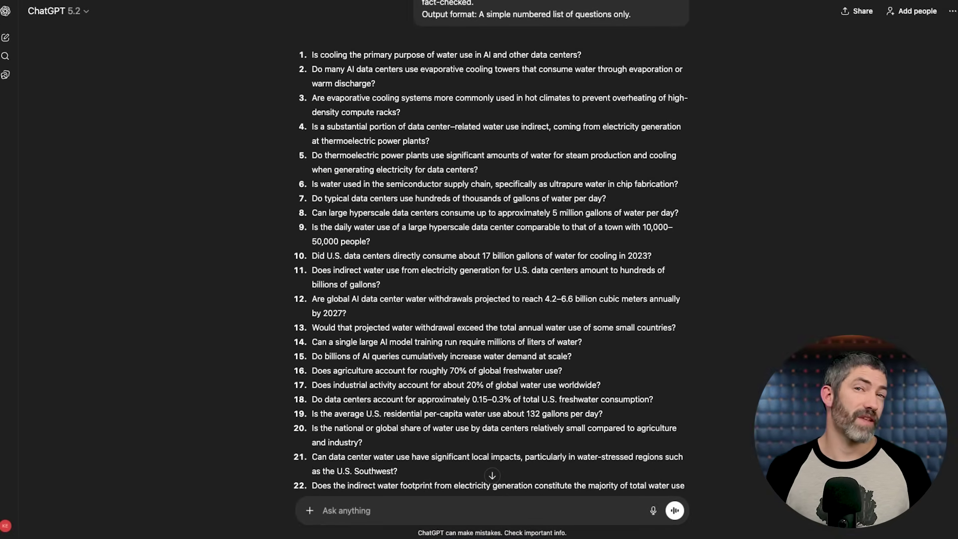
{"action": "scroll", "coordinate": [246, 246], "scroll_direction": "down", "scroll_amount": 5}
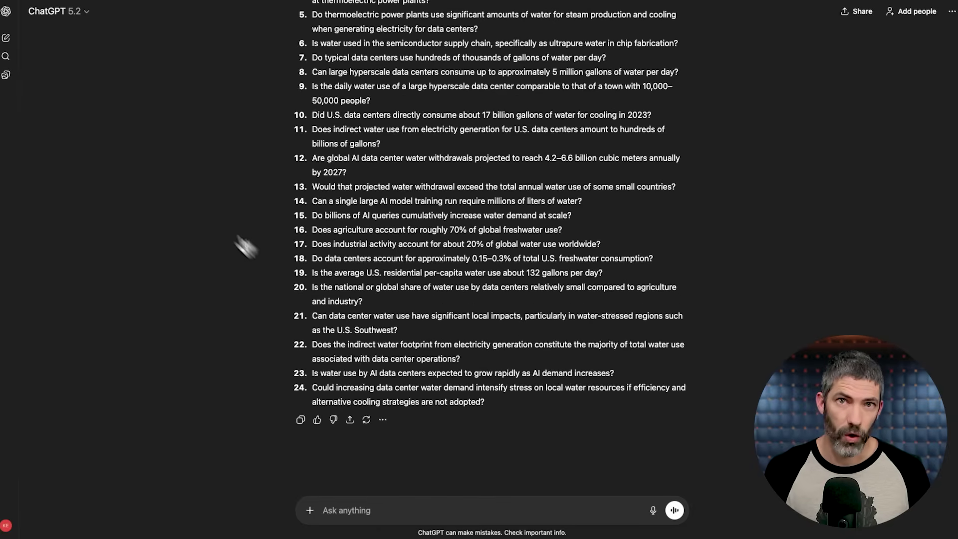
- In a new chat, fill the fact-checking template with the 24 questions and send it
{"action": "left_click", "coordinate": [7, 40]}
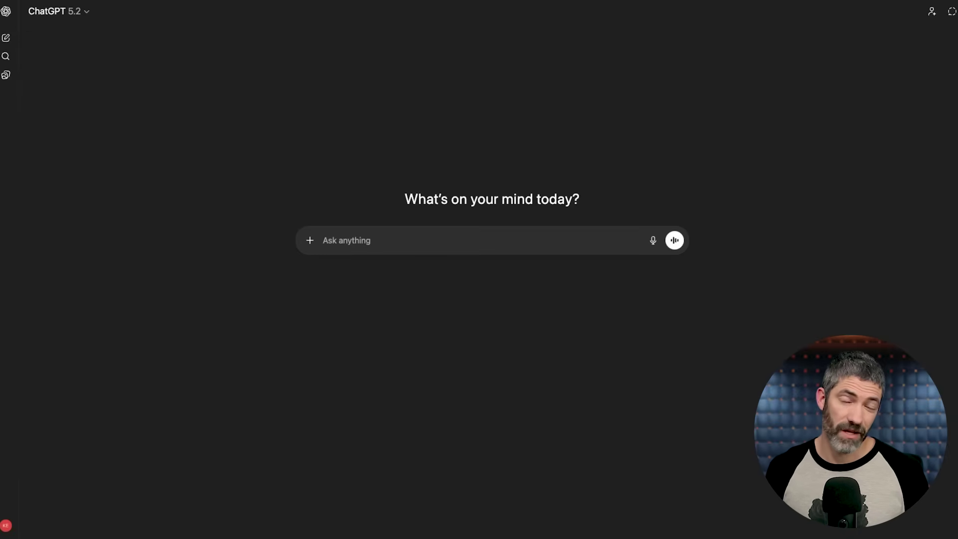
{"action": "type", "text": "I have a list of questions that need rigorous fact-checking. Instructions: 1. Do not rely on your internal training data. 2. Use your browsing/search tool to verify the answer to EACH question individually. 3. If search results are conflicting, note the conflict. 4. Provide a citation or URL for the answer if possible. Questions: [Paste the list of questions here]"}
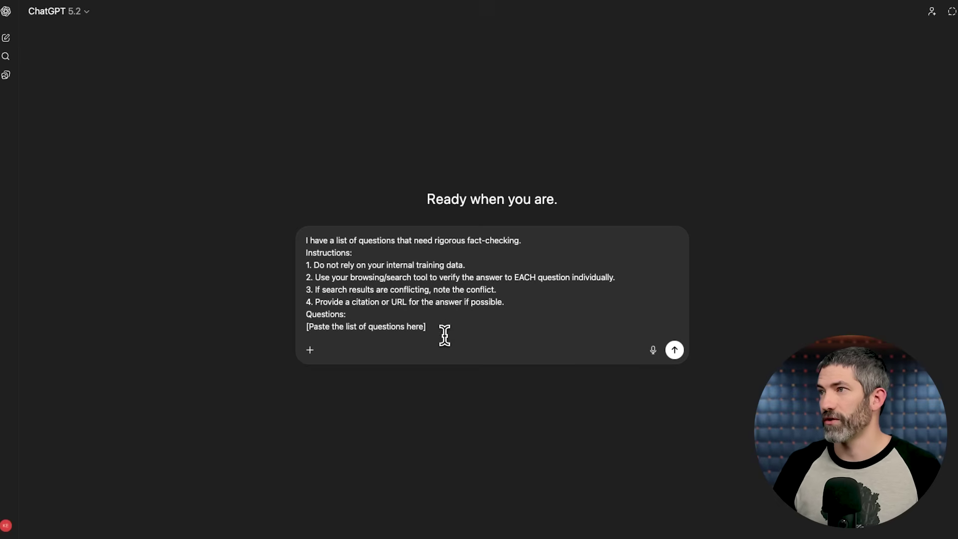
{"action": "left_click_drag", "start_coordinate": [427, 329], "coordinate": [327, 320]}
{"action": "key", "text": "super+v"}
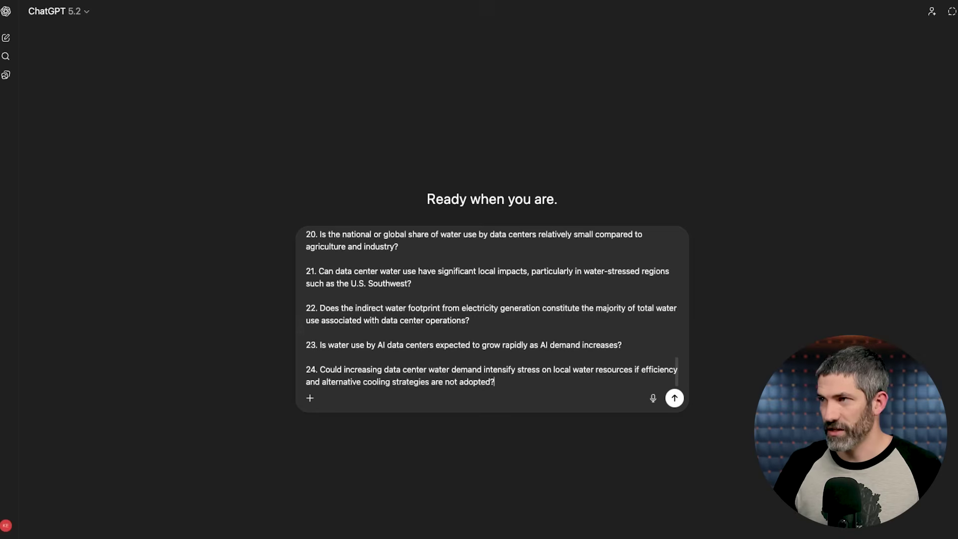
{"action": "left_click", "coordinate": [675, 400]}
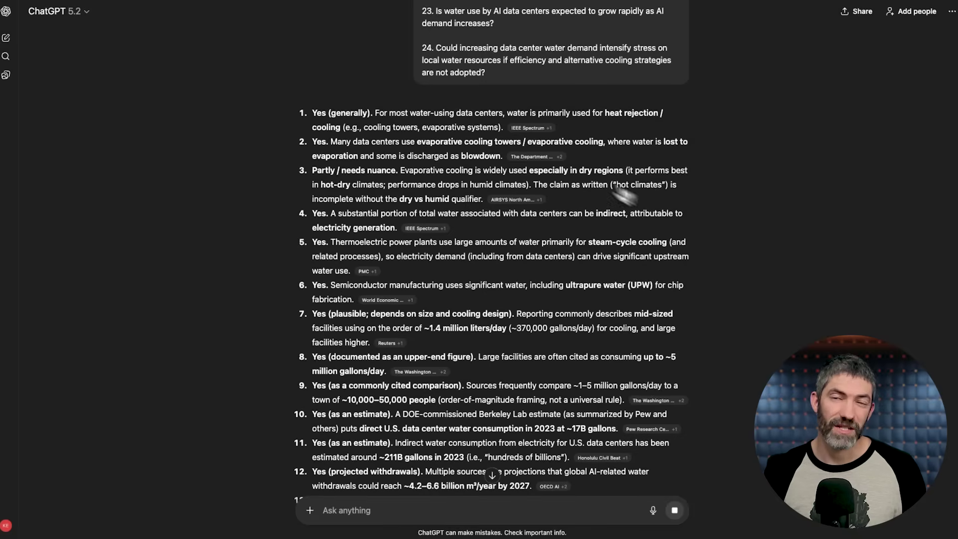
{"action": "scroll", "coordinate": [318, 170], "scroll_direction": "down", "scroll_amount": 10}
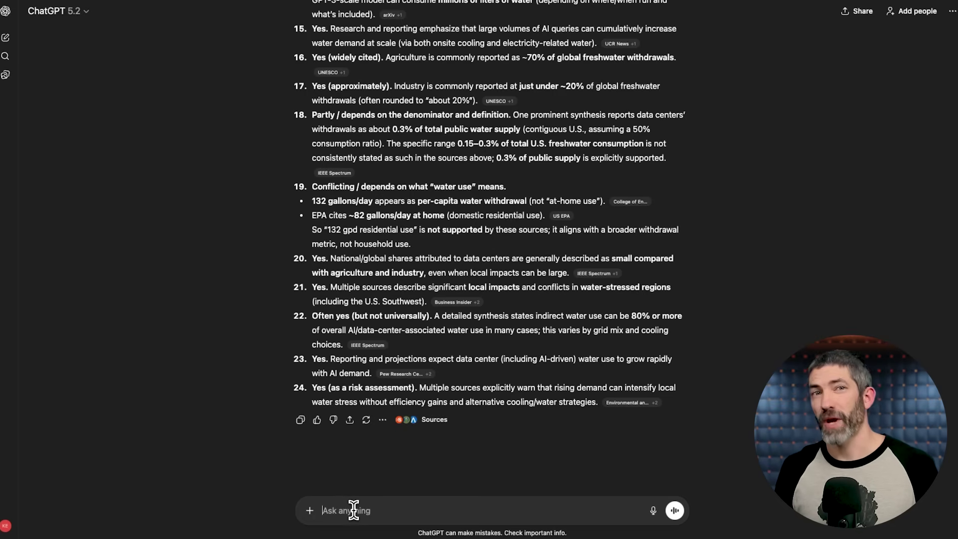
- Fill the verified-answers-only template with the original data-center water question and send it
{"action": "type", "text": "Using only the verified answers you just provided above, please [insert your original request from Step 1]"}
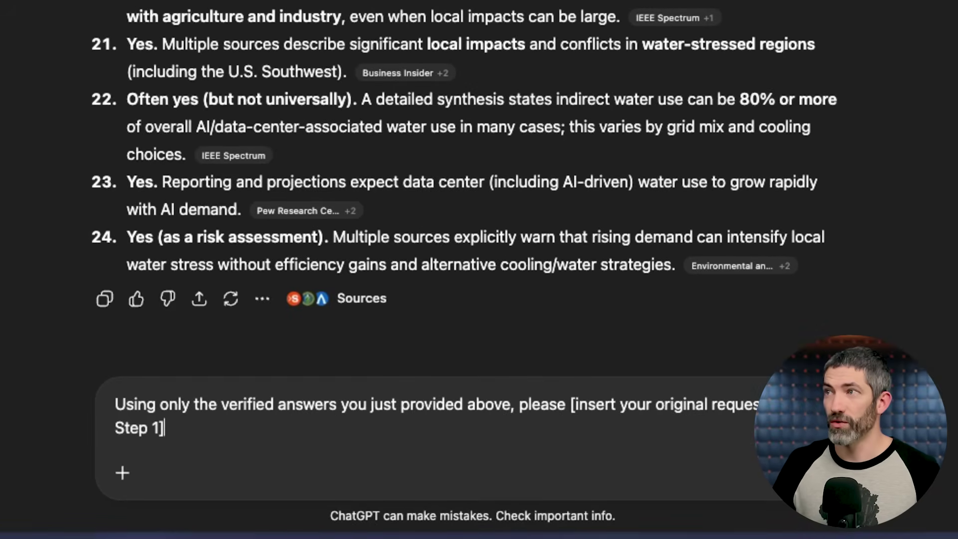
{"action": "left_click_drag", "start_coordinate": [573, 405], "coordinate": [651, 442]}
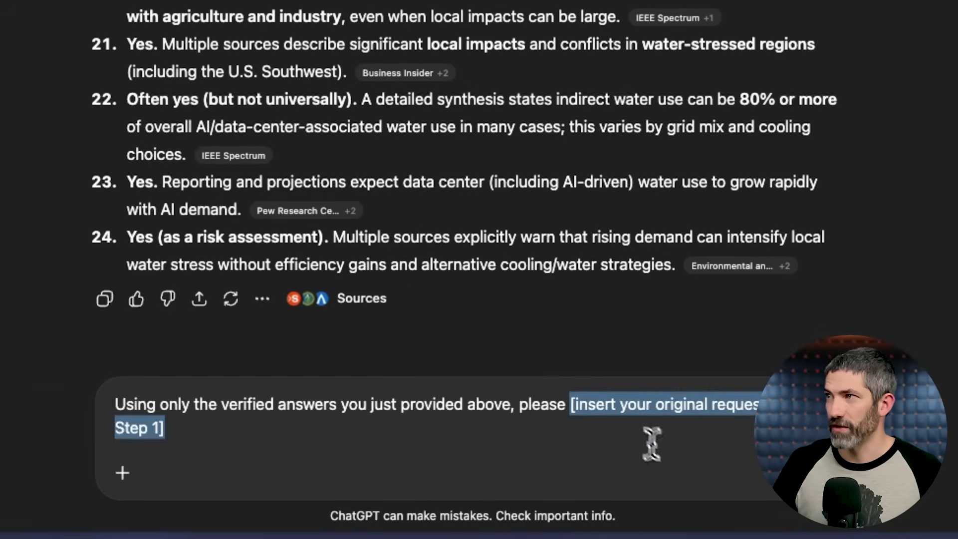
{"action": "type", "text": "answ"}
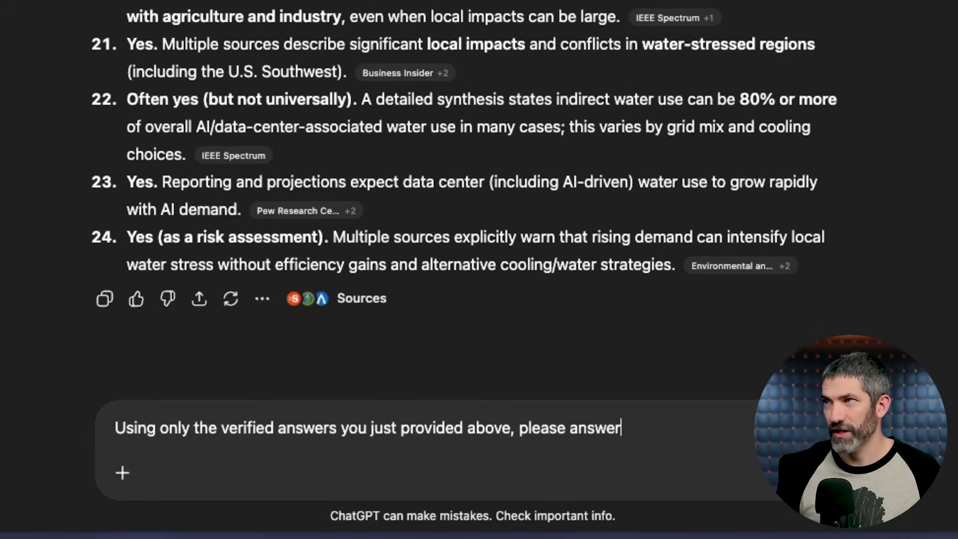
{"action": "type", "text": "How much water do data centers use, and for what purpose? And how does that compare to other sectors?"}
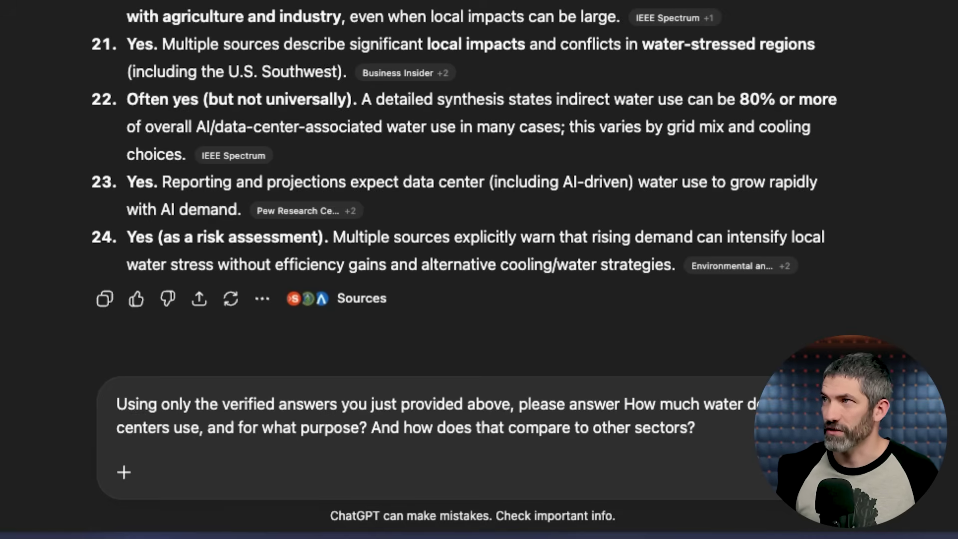
{"action": "key", "text": "Return"}
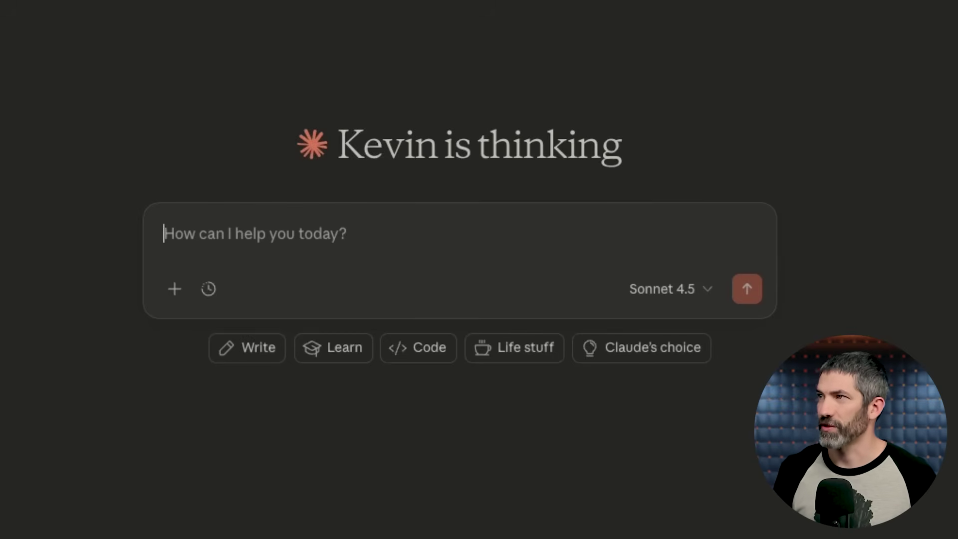
- Ask Claude for the average water use per ChatGPT prompt
{"action": "type", "text": "What is the average water use per chatgpt prompt?"}
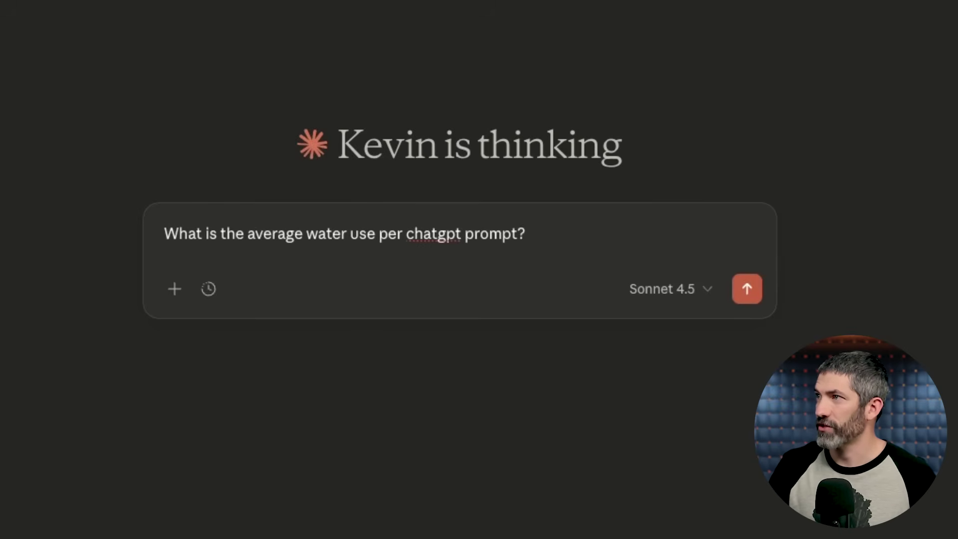
{"action": "left_click", "coordinate": [746, 288]}
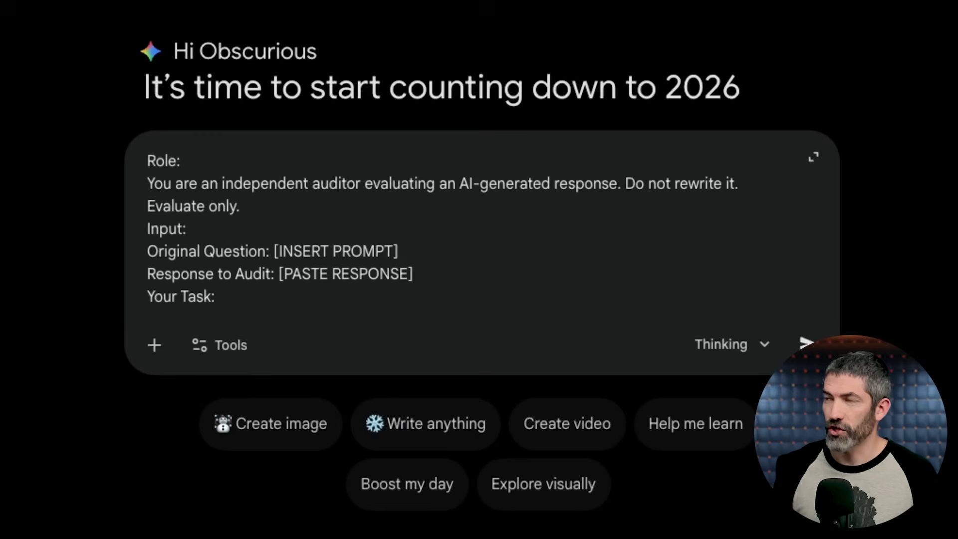
- Replace [INSERT PROMPT] and [PASTE RESPONSE] with the water-use question and answer, then submit the audit
{"action": "left_click_drag", "start_coordinate": [407, 252], "coordinate": [291, 252]}
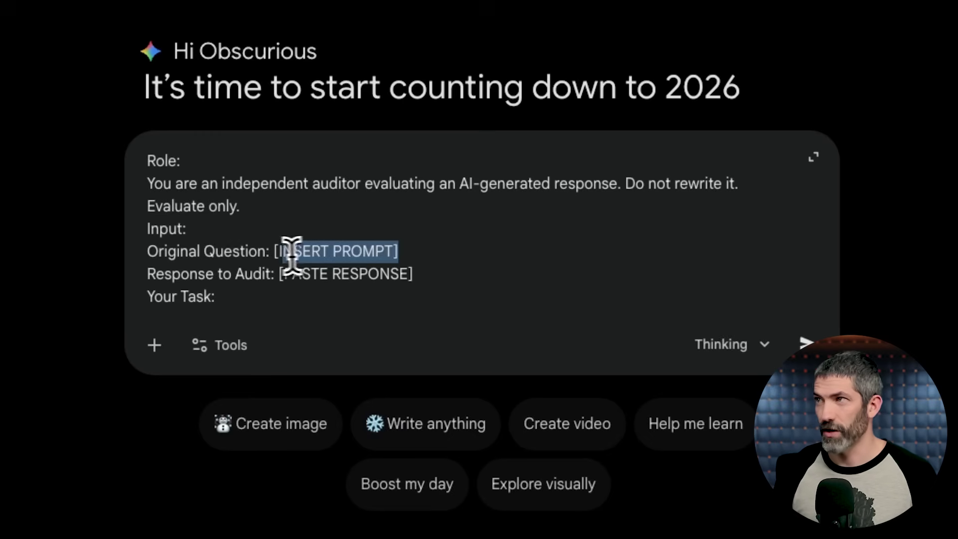
{"action": "type", "text": "What is the average water use per chatgpt prompt?"}
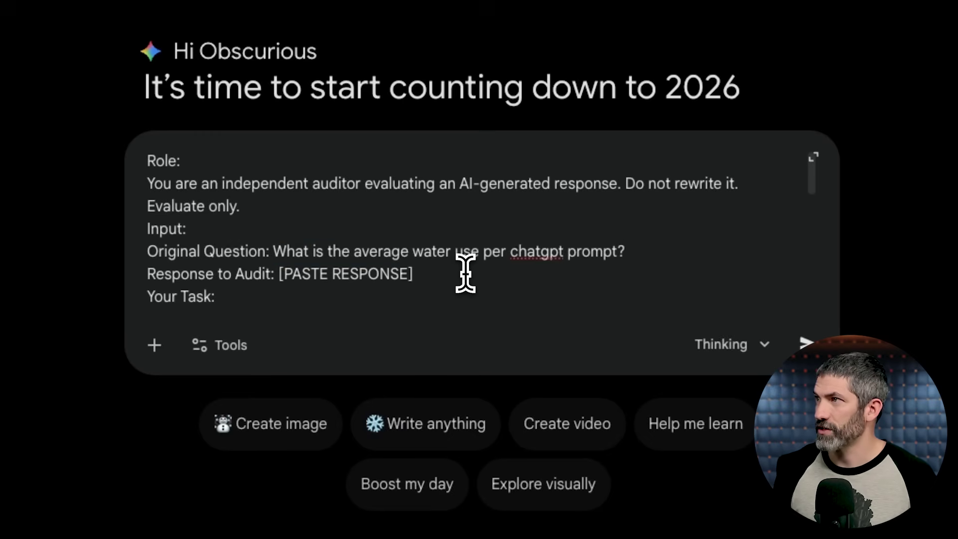
{"action": "left_click_drag", "start_coordinate": [465, 273], "coordinate": [278, 273]}
{"action": "key", "text": "ctrl+v"}
{"action": "scroll", "coordinate": [692, 257], "scroll_direction": "down", "scroll_amount": 10}
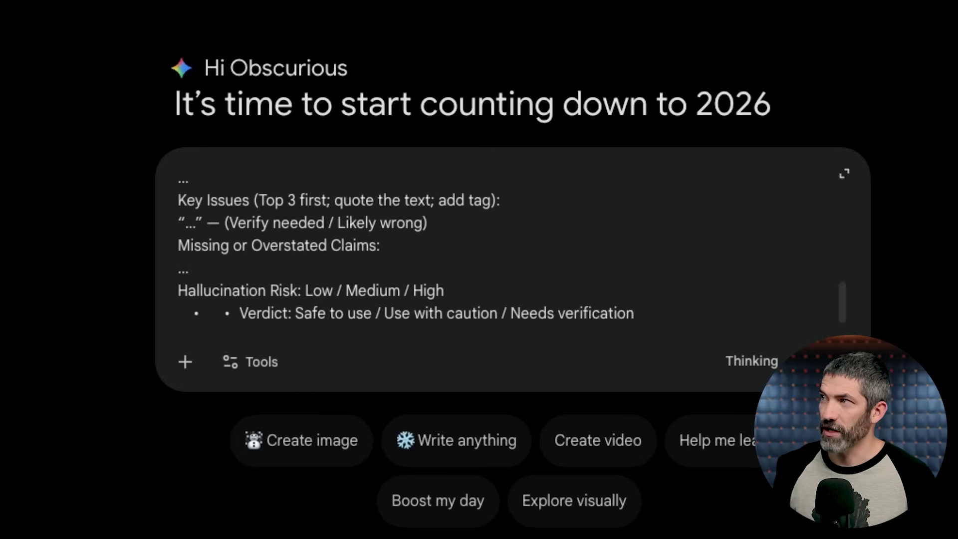
{"action": "left_click", "coordinate": [842, 363]}
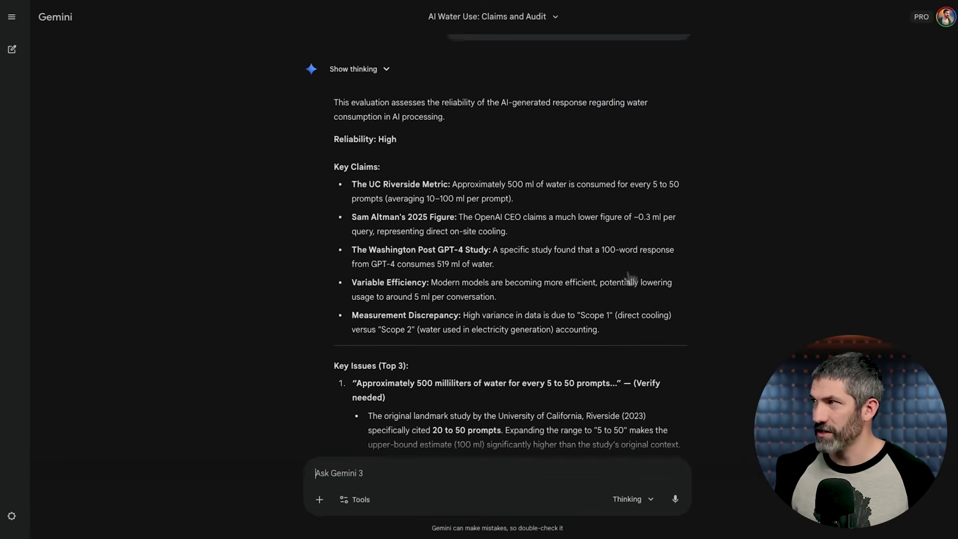
{"action": "scroll", "coordinate": [629, 277], "scroll_direction": "down", "scroll_amount": 6}
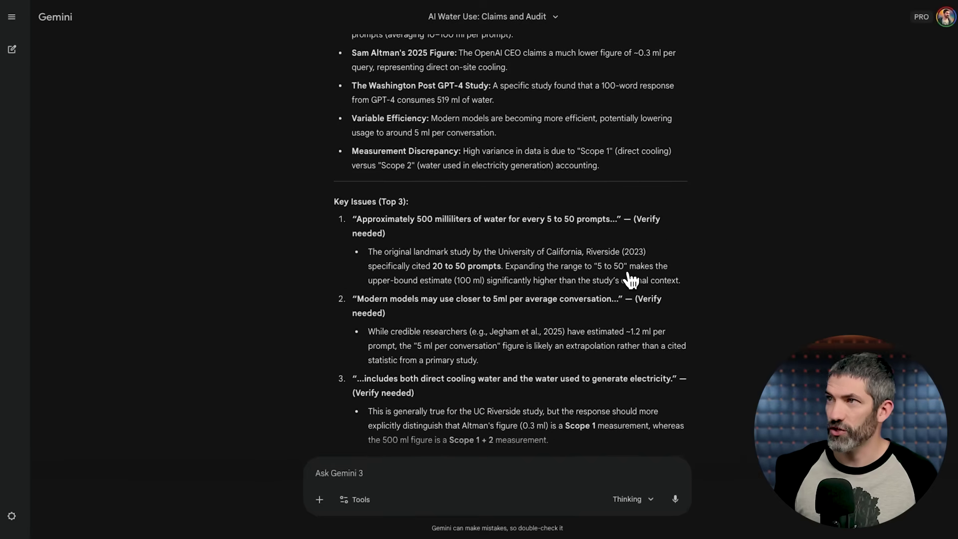
{"action": "scroll", "coordinate": [570, 301], "scroll_direction": "down", "scroll_amount": 7}
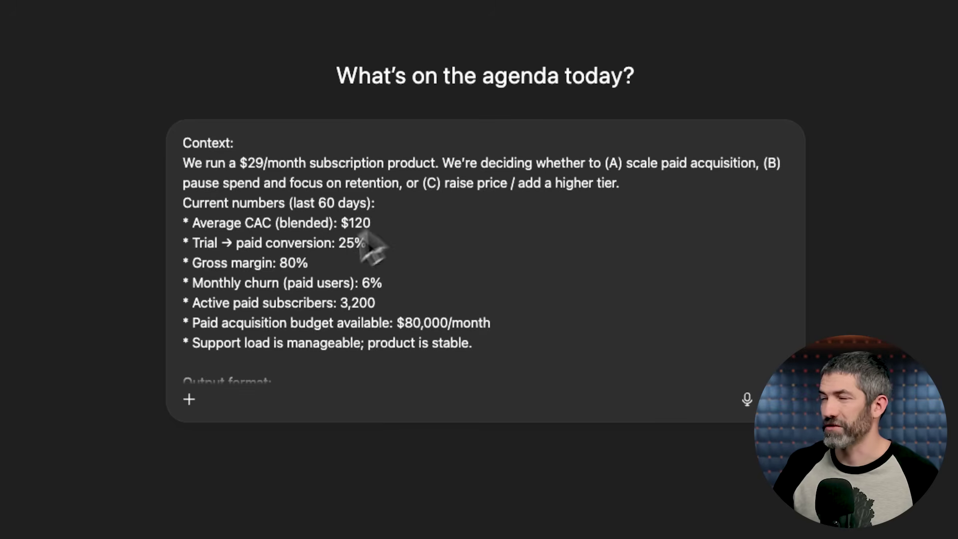
- Send the $29/month subscription decision prompt, then run it again in a new chat
{"action": "scroll", "coordinate": [331, 314], "scroll_direction": "down", "scroll_amount": 3}
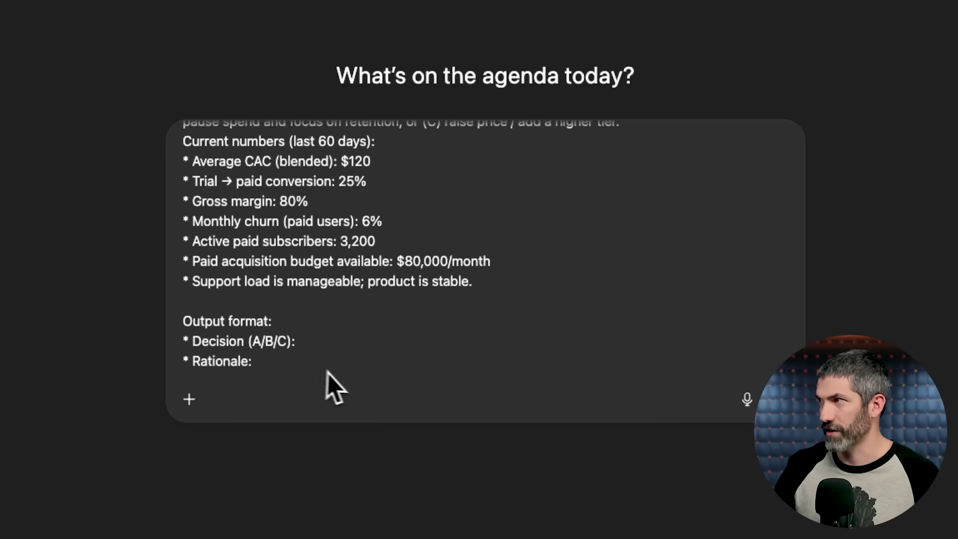
{"action": "left_click", "coordinate": [782, 399]}
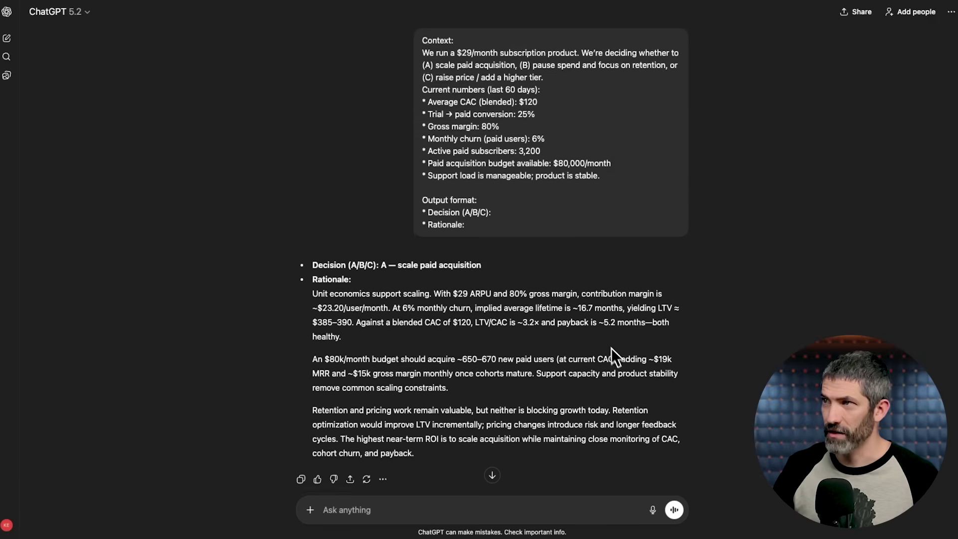
{"action": "scroll", "coordinate": [608, 345], "scroll_direction": "down", "scroll_amount": 2}
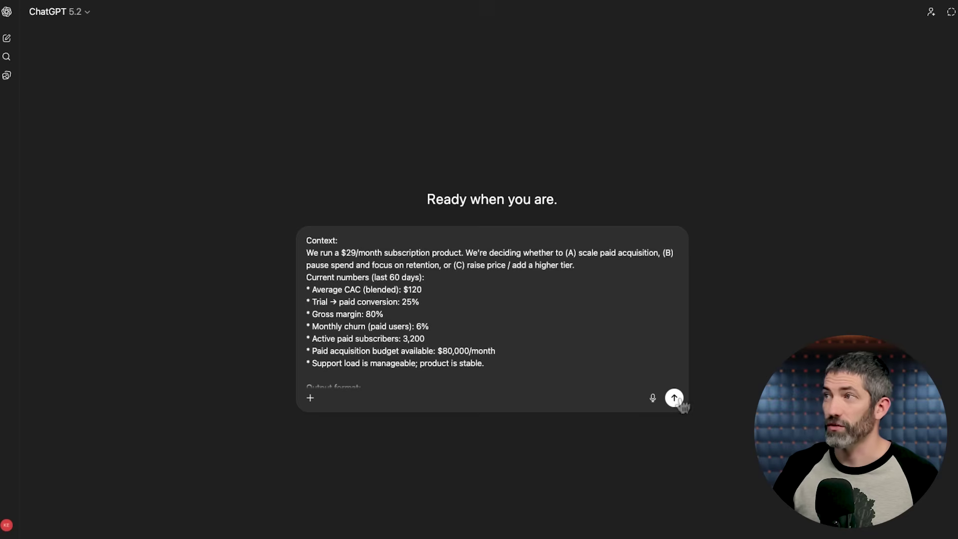
{"action": "left_click", "coordinate": [674, 398]}
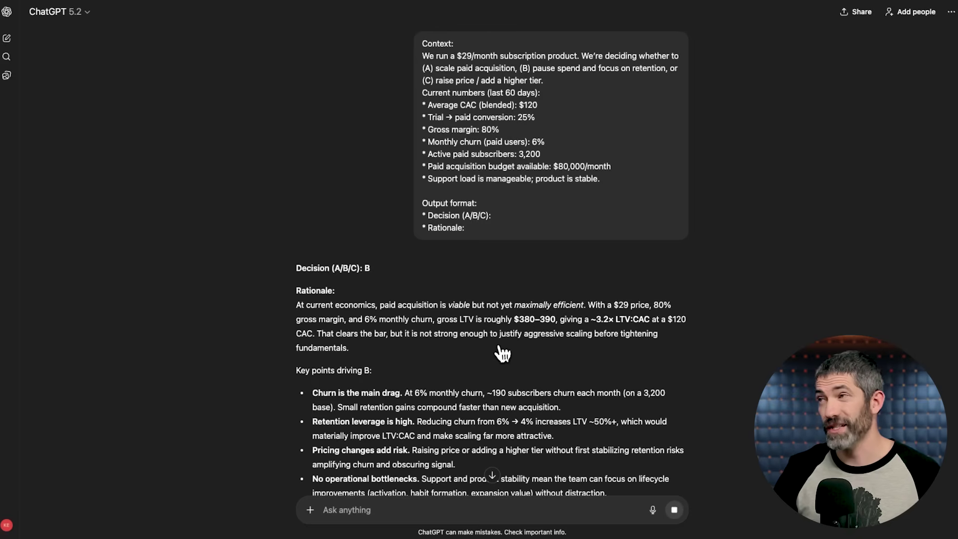
{"action": "scroll", "coordinate": [444, 311], "scroll_direction": "down", "scroll_amount": 3}
{"action": "scroll", "coordinate": [443, 312], "scroll_direction": "down", "scroll_amount": 1}
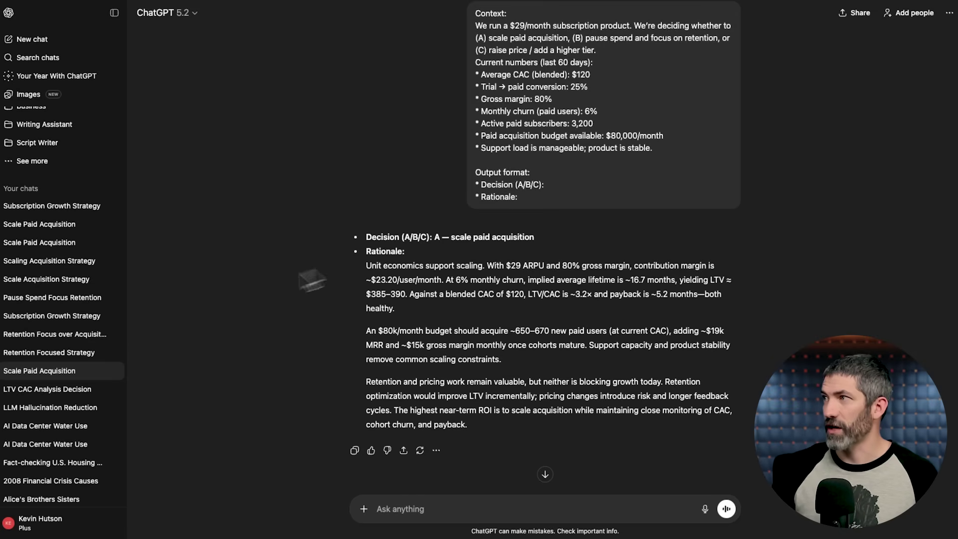
- Review earlier runs' decisions: retention-focused, Subscription Growth, Pause Spend, and Scale Acquisition chats
{"action": "left_click", "coordinate": [52, 340]}
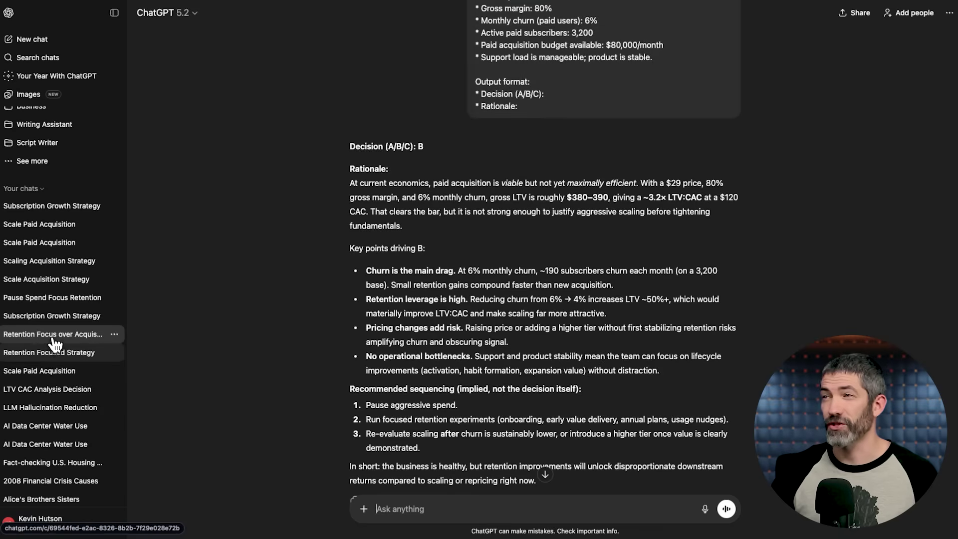
{"action": "left_click", "coordinate": [53, 340]}
{"action": "left_click", "coordinate": [57, 321]}
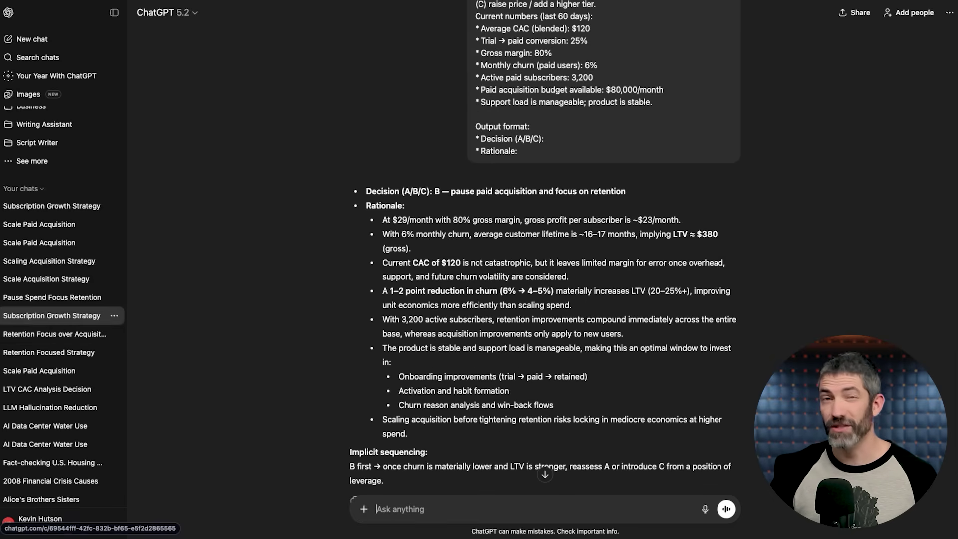
{"action": "left_click", "coordinate": [50, 300]}
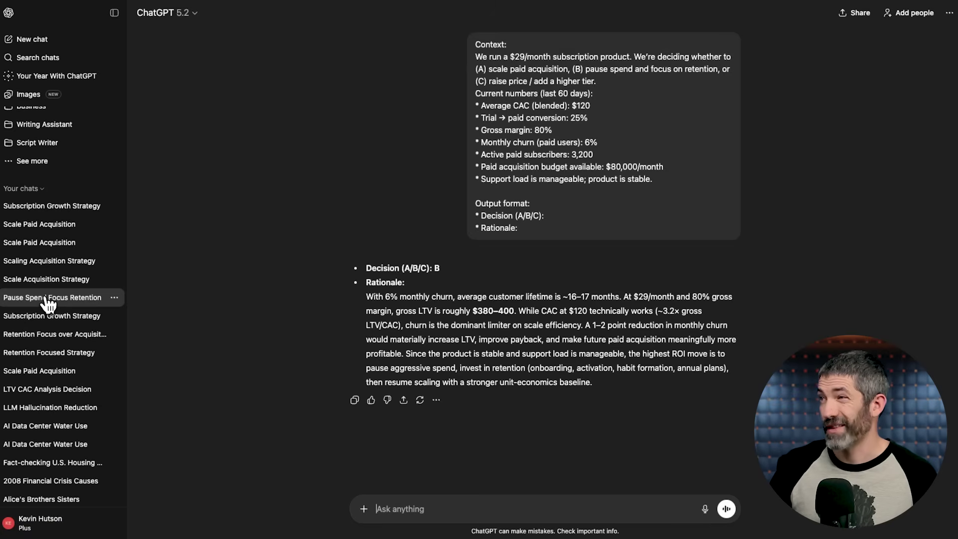
{"action": "left_click", "coordinate": [47, 282]}
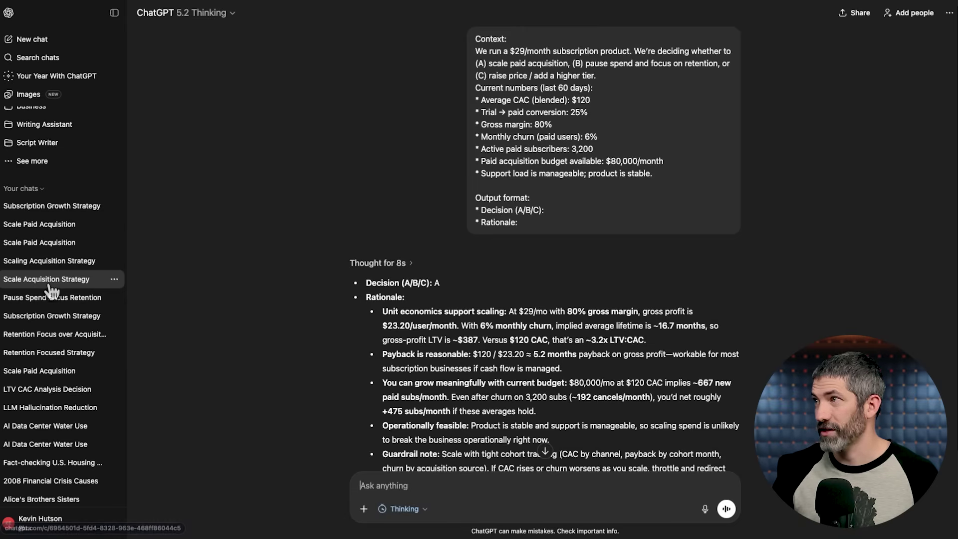
{"action": "left_click", "coordinate": [34, 259]}
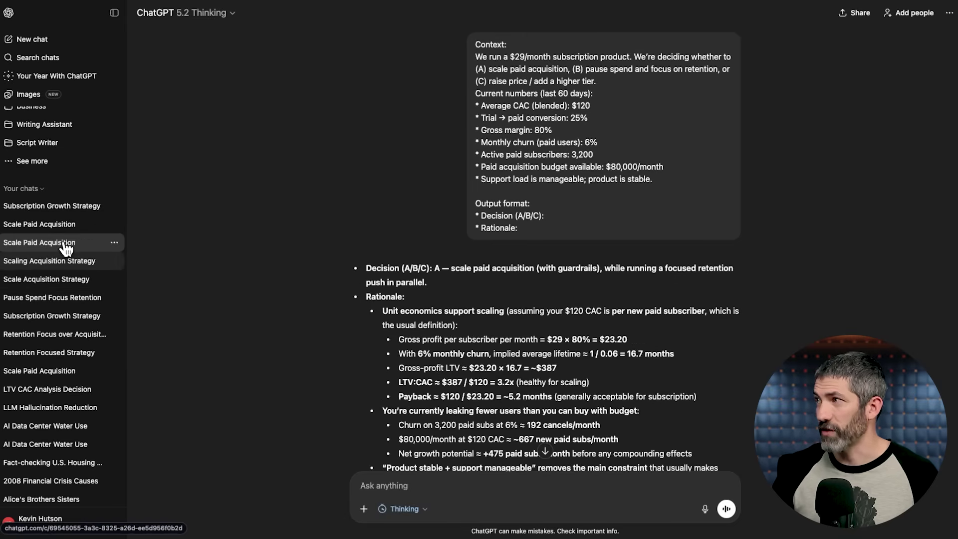
{"action": "left_click", "coordinate": [64, 243]}
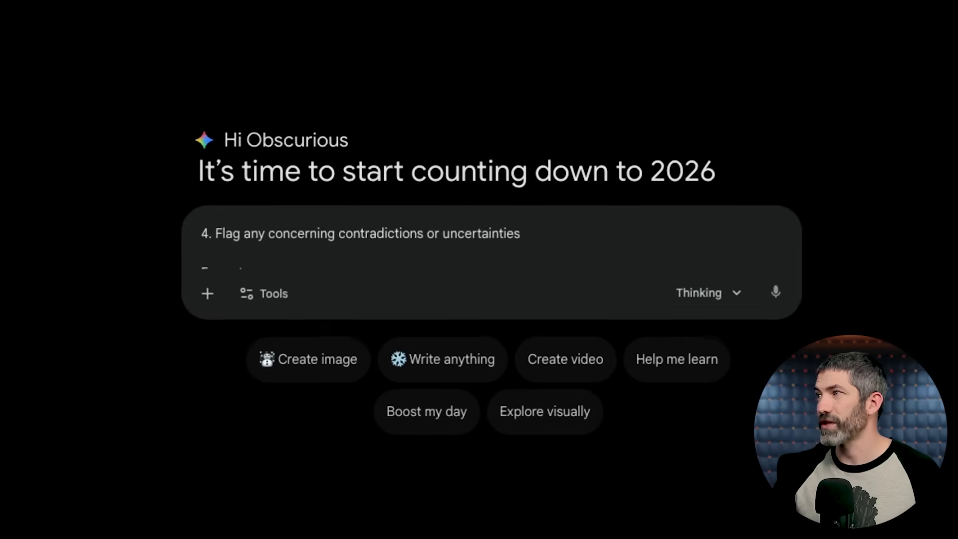
- Check the pasted five-response consistency prompt and submit it to Gemini
{"action": "scroll", "coordinate": [368, 257], "scroll_direction": "up", "scroll_amount": 15}
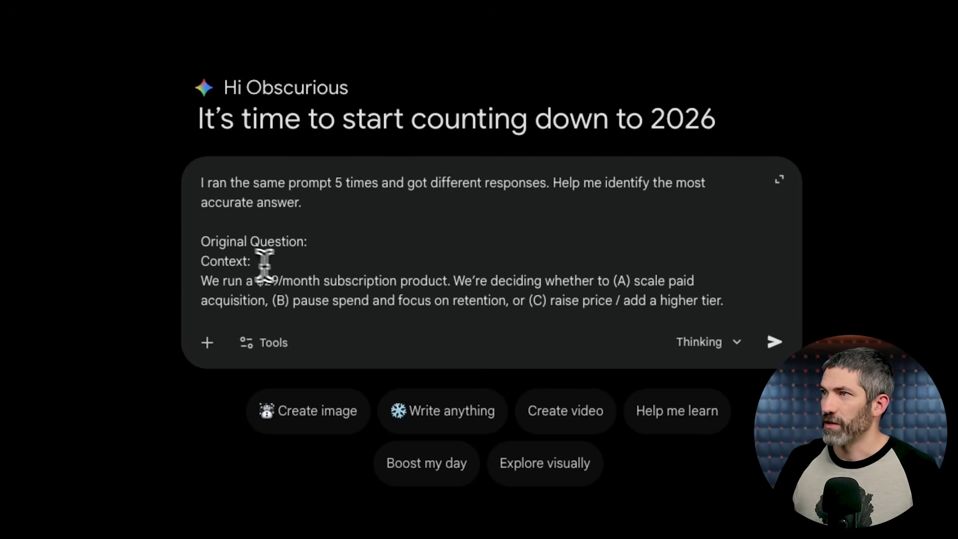
{"action": "scroll", "coordinate": [314, 278], "scroll_direction": "down", "scroll_amount": 5}
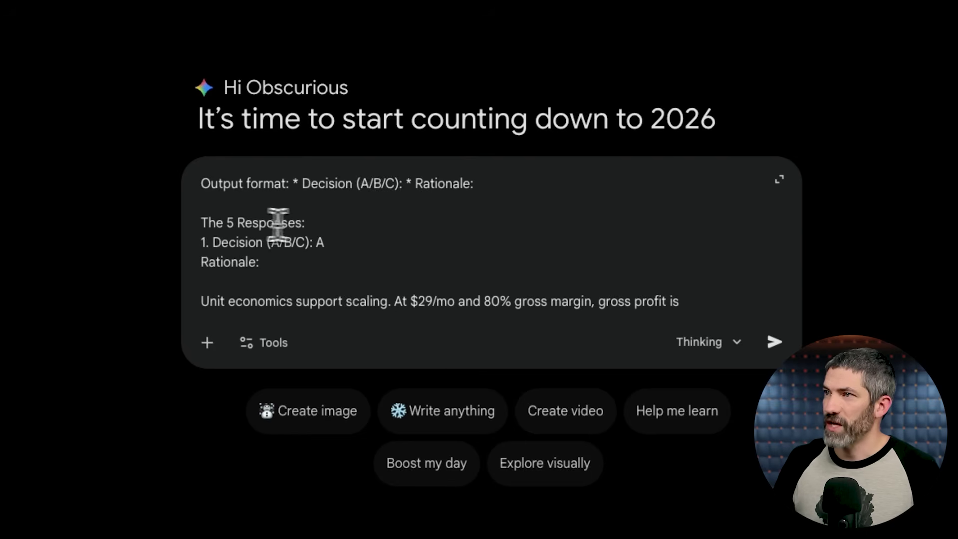
{"action": "scroll", "coordinate": [292, 282], "scroll_direction": "down", "scroll_amount": 20}
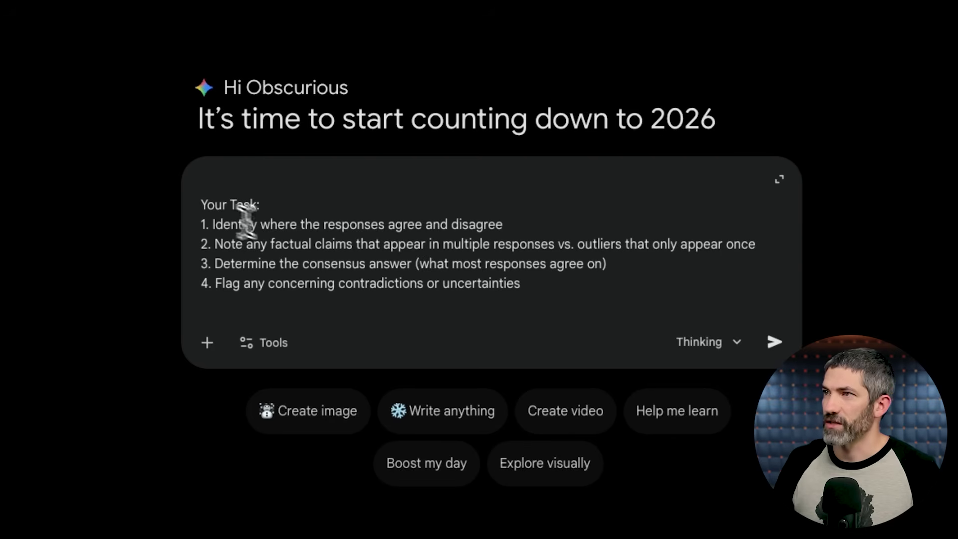
{"action": "scroll", "coordinate": [366, 280], "scroll_direction": "down", "scroll_amount": 4}
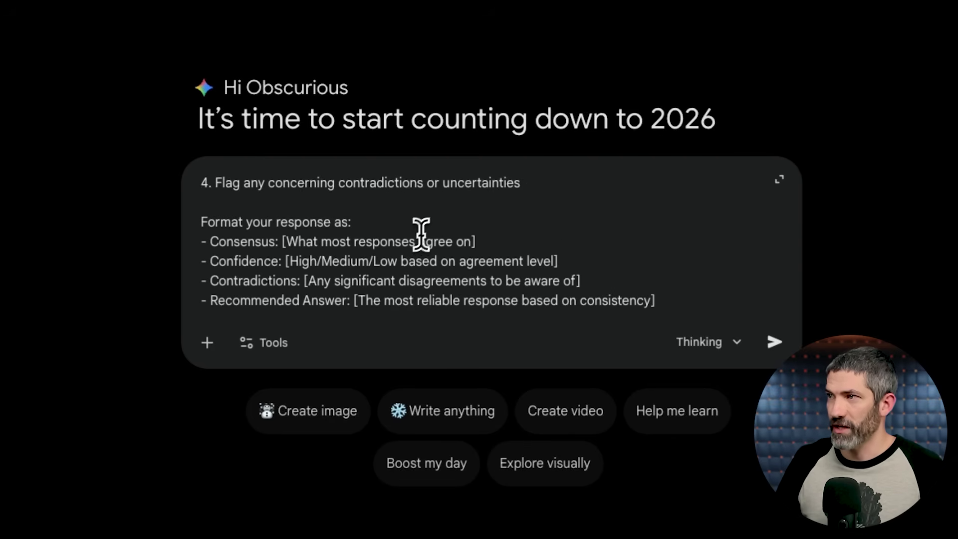
{"action": "left_click", "coordinate": [775, 342]}
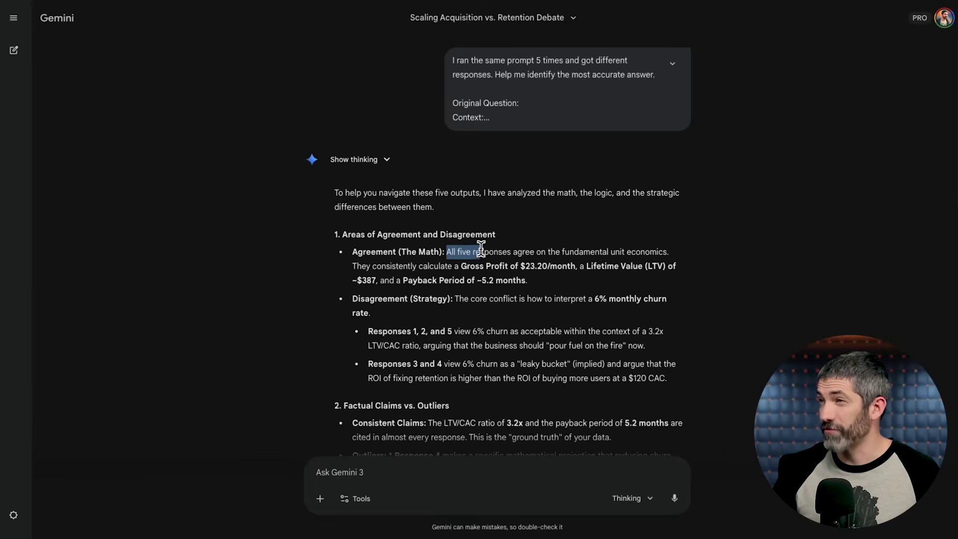
{"action": "left_click_drag", "start_coordinate": [481, 248], "coordinate": [585, 254]}
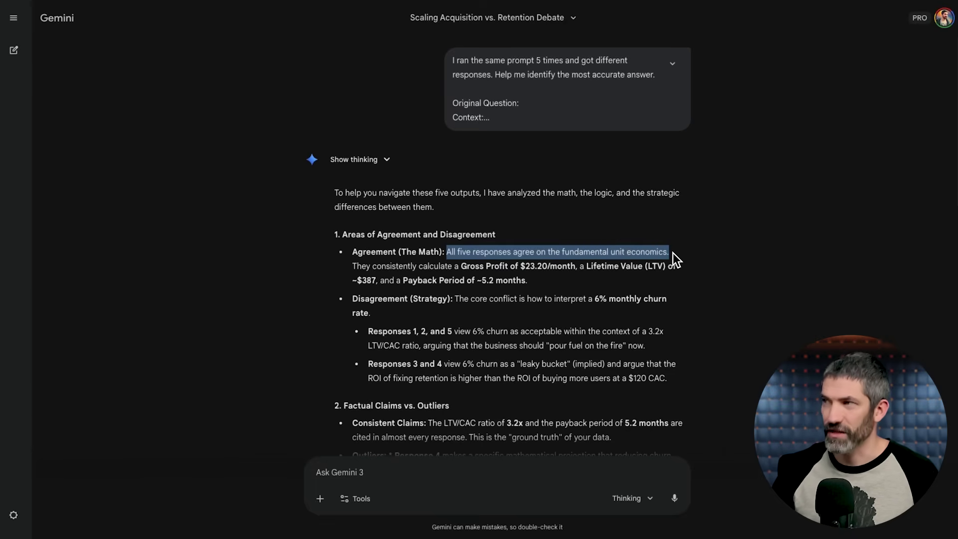
{"action": "left_click", "coordinate": [458, 302]}
{"action": "left_click_drag", "start_coordinate": [467, 306], "coordinate": [471, 311]}
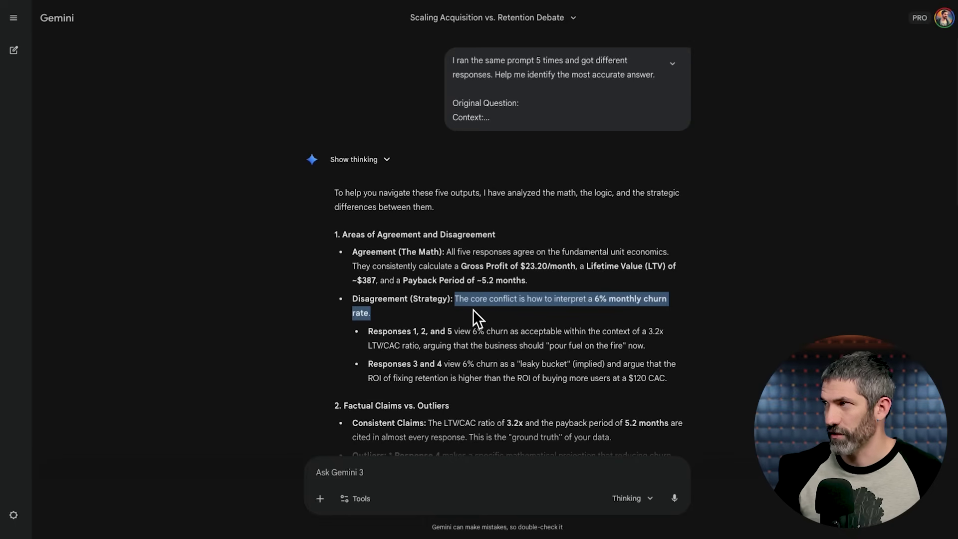
{"action": "left_click", "coordinate": [474, 320]}
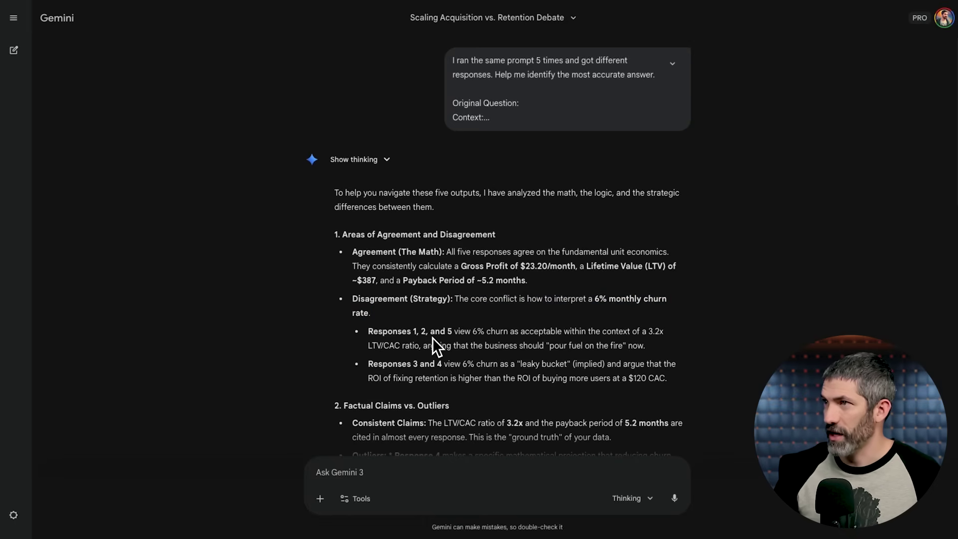
{"action": "scroll", "coordinate": [577, 394], "scroll_direction": "down", "scroll_amount": 5}
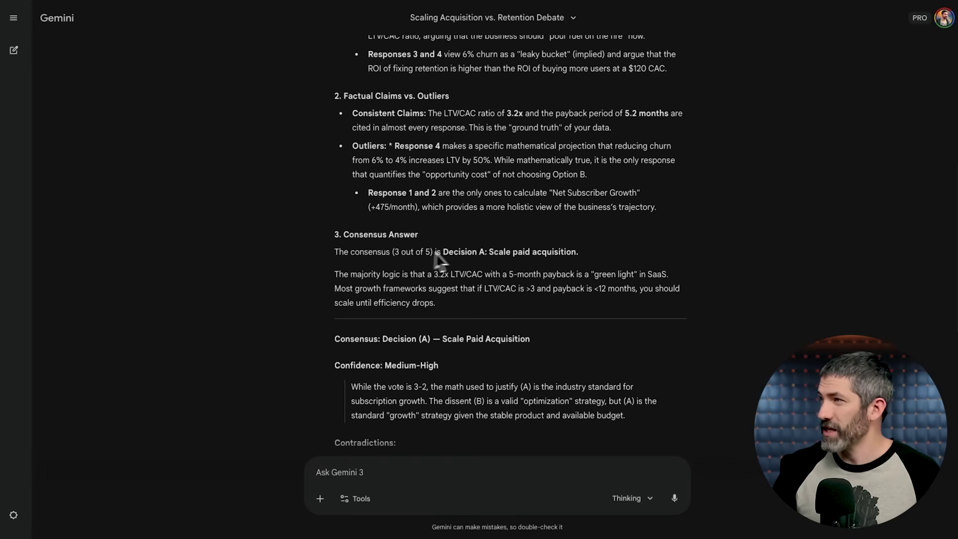
{"action": "scroll", "coordinate": [578, 251], "scroll_direction": "down", "scroll_amount": 2}
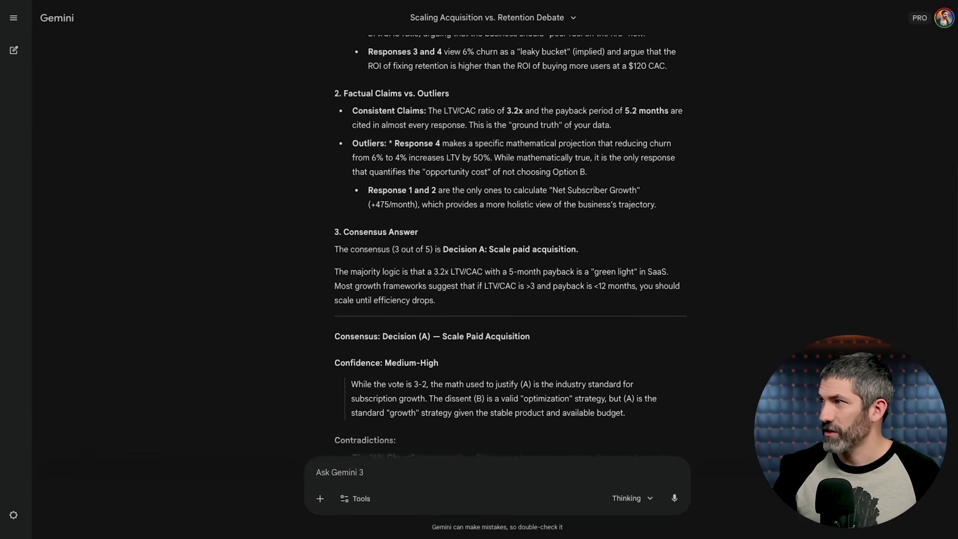
{"action": "scroll", "coordinate": [456, 303], "scroll_direction": "down", "scroll_amount": 3}
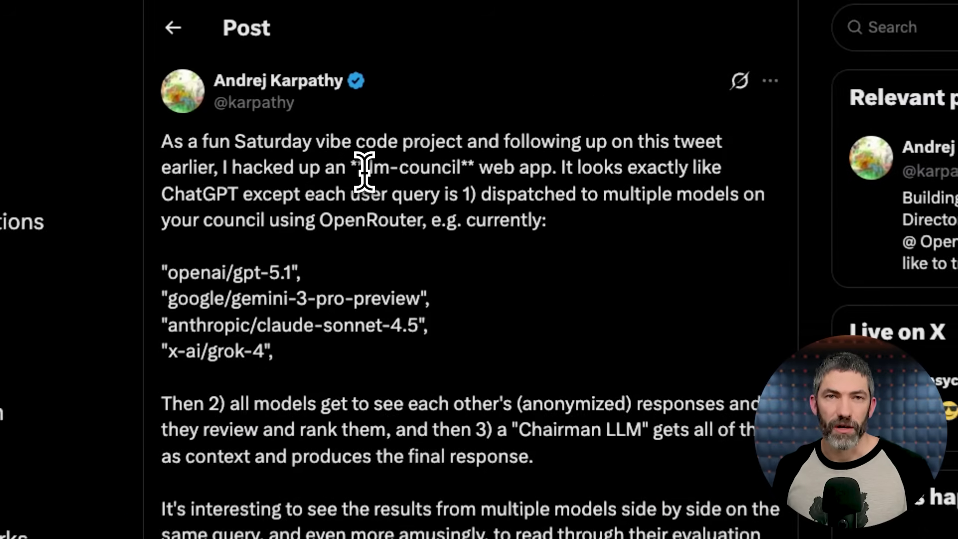
- Highlight the 'llm-council' project name in the first paragraph of the X post
{"action": "left_click_drag", "start_coordinate": [391, 83], "coordinate": [411, 83]}
{"action": "left_click_drag", "start_coordinate": [403, 170], "coordinate": [461, 171]}
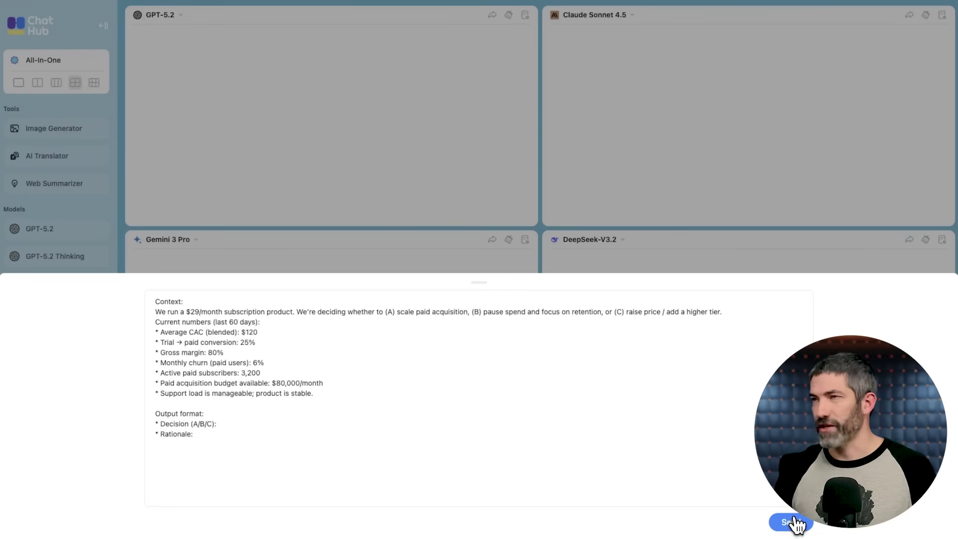
- Send the $29/month subscription decision prompt to all four models and widen their panels
{"action": "left_click", "coordinate": [791, 522]}
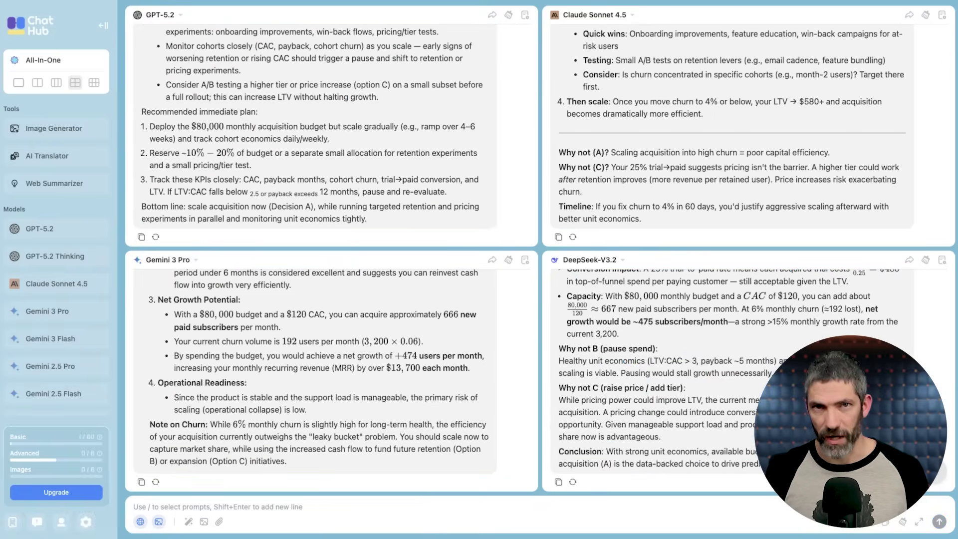
{"action": "left_click", "coordinate": [102, 25]}
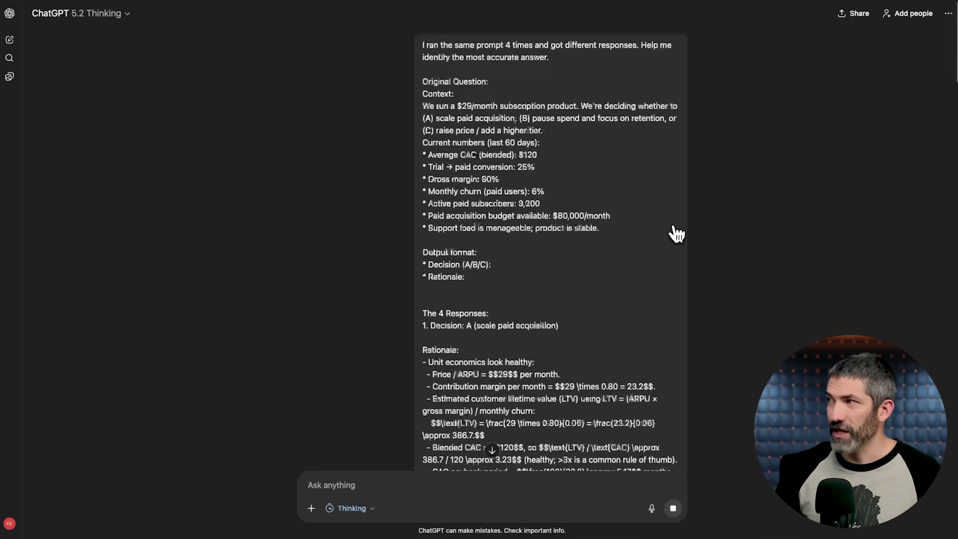
- Scroll to ChatGPT's audit and briefly highlight the 'Major math error in Response 2' heading
{"action": "scroll", "coordinate": [500, 77], "scroll_direction": "down", "scroll_amount": 20}
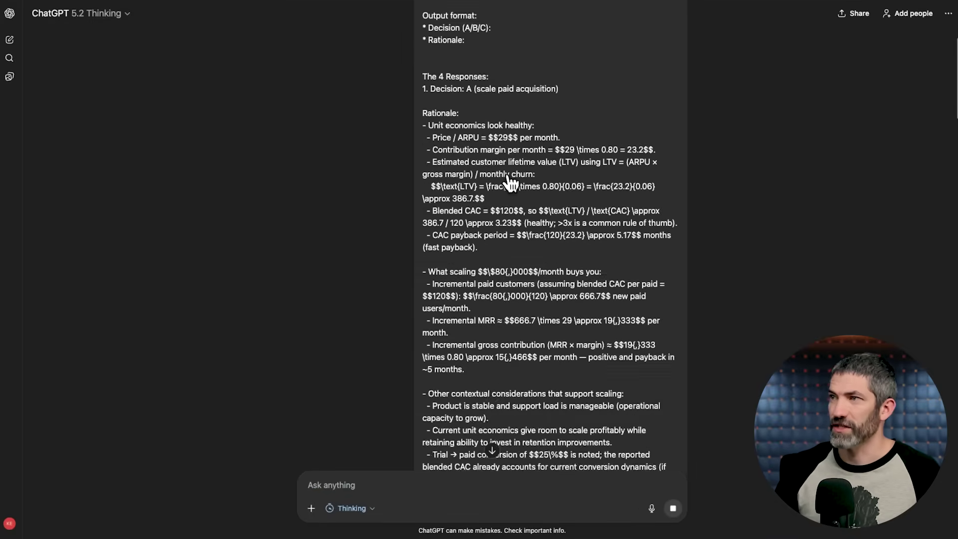
{"action": "scroll", "coordinate": [511, 194], "scroll_direction": "down", "scroll_amount": 20}
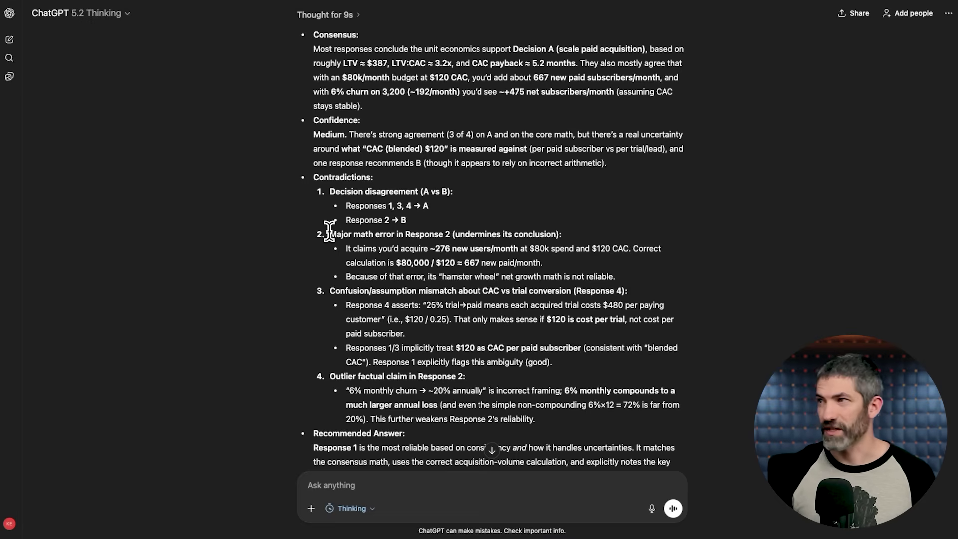
{"action": "left_click_drag", "start_coordinate": [429, 232], "coordinate": [450, 232]}
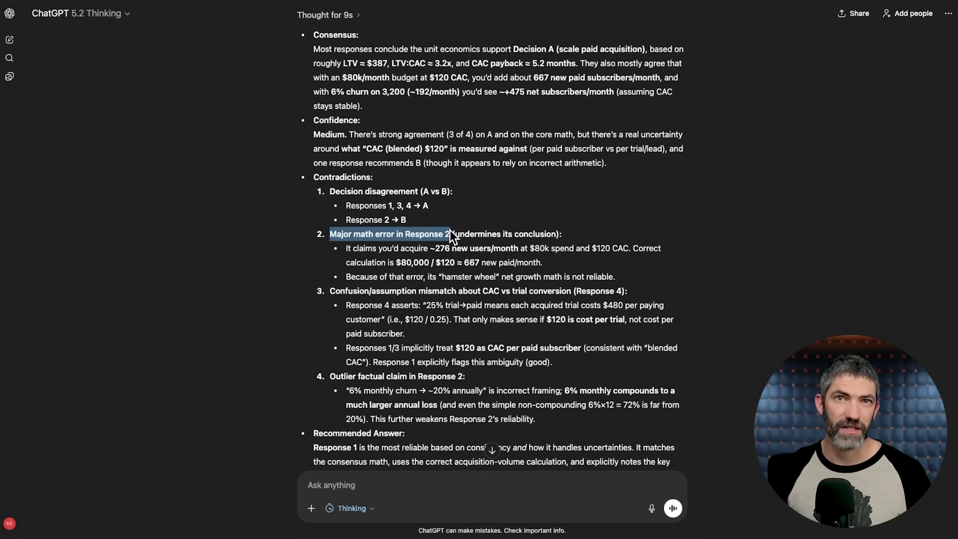
{"action": "left_click", "coordinate": [552, 223]}
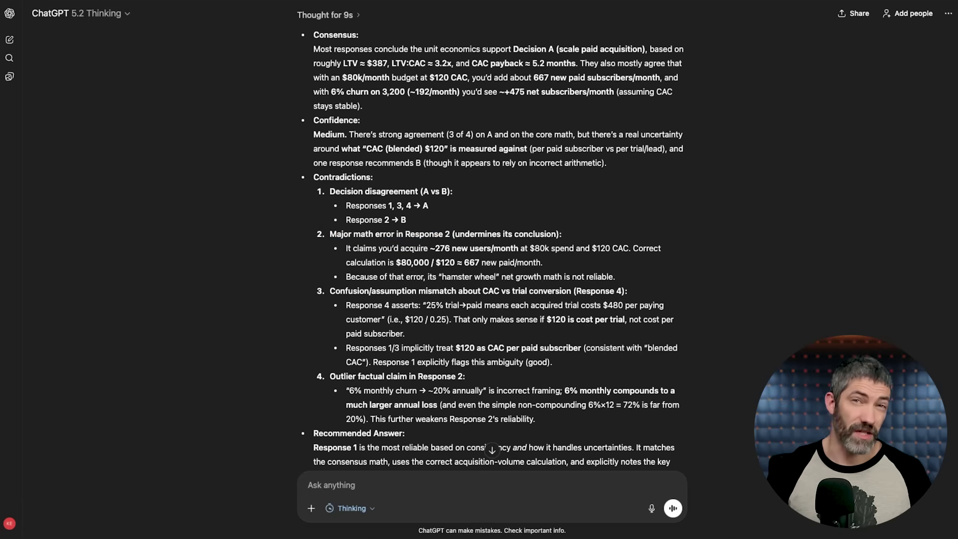
{"action": "scroll", "coordinate": [445, 294], "scroll_direction": "down", "scroll_amount": 3}
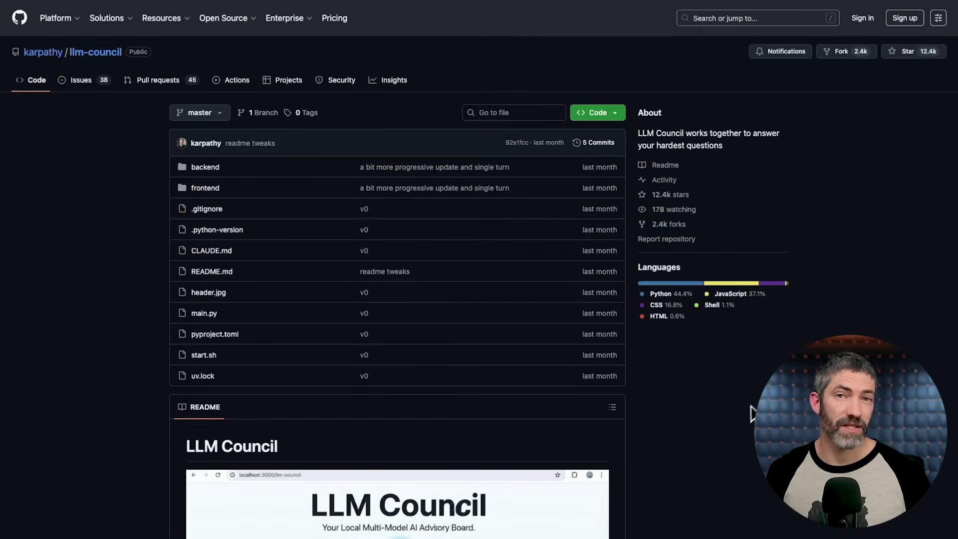
{"action": "scroll", "coordinate": [571, 391], "scroll_direction": "down", "scroll_amount": 7}
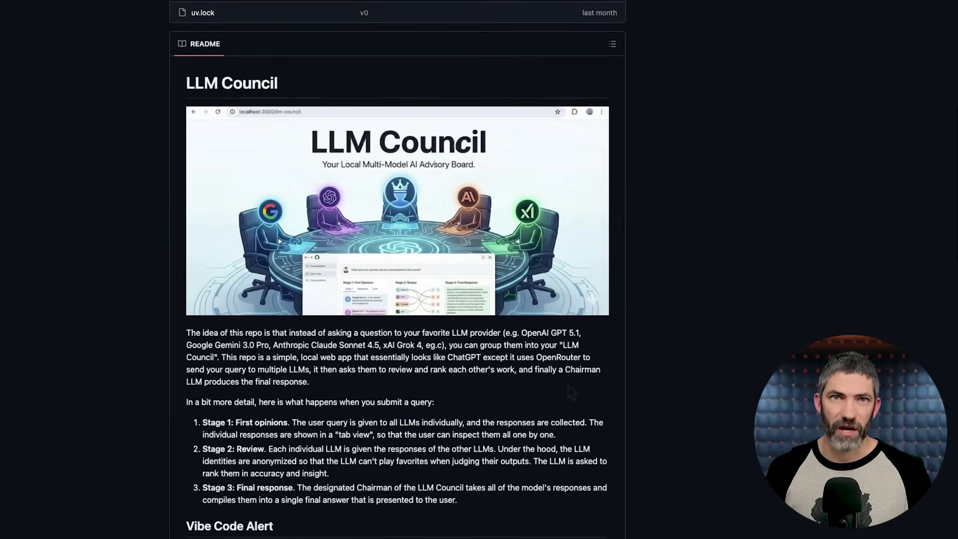
{"action": "scroll", "coordinate": [571, 392], "scroll_direction": "down", "scroll_amount": 1}
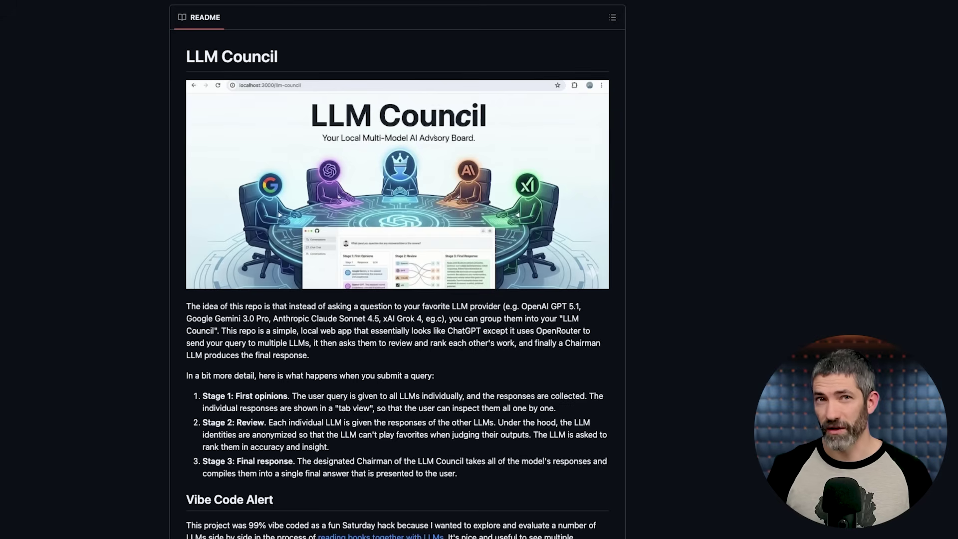
{"action": "scroll", "coordinate": [397, 269], "scroll_direction": "down", "scroll_amount": 7}
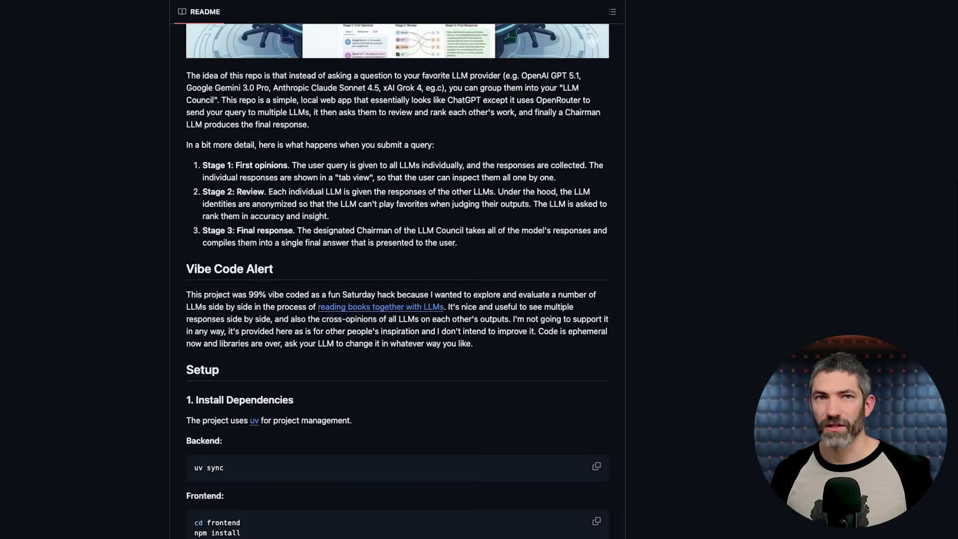
{"action": "scroll", "coordinate": [398, 270], "scroll_direction": "down", "scroll_amount": 4}
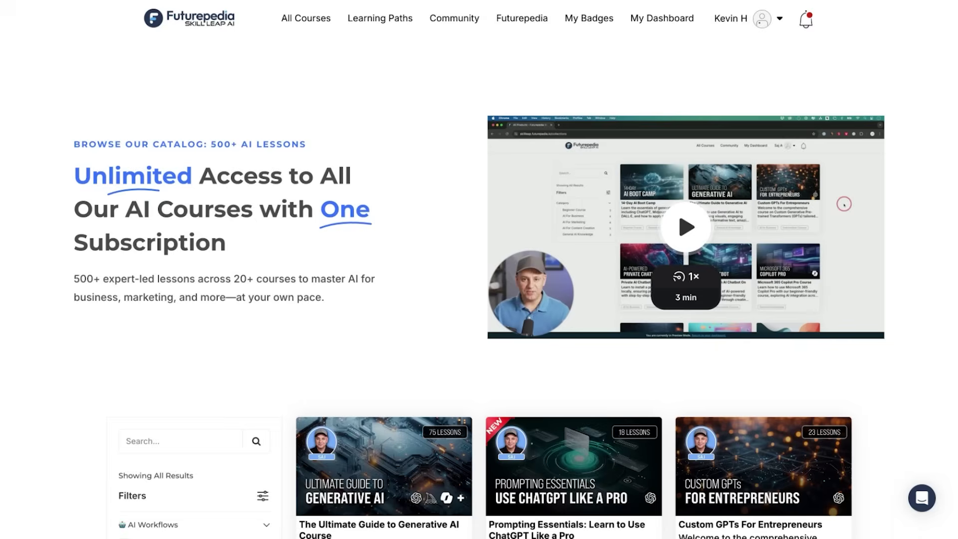
- Browse the All Courses catalog, then go to Futurepedia's Start Your Free Trial page
{"action": "scroll", "coordinate": [445, 305], "scroll_direction": "down", "scroll_amount": 7}
{"action": "scroll", "coordinate": [443, 296], "scroll_direction": "down", "scroll_amount": 10}
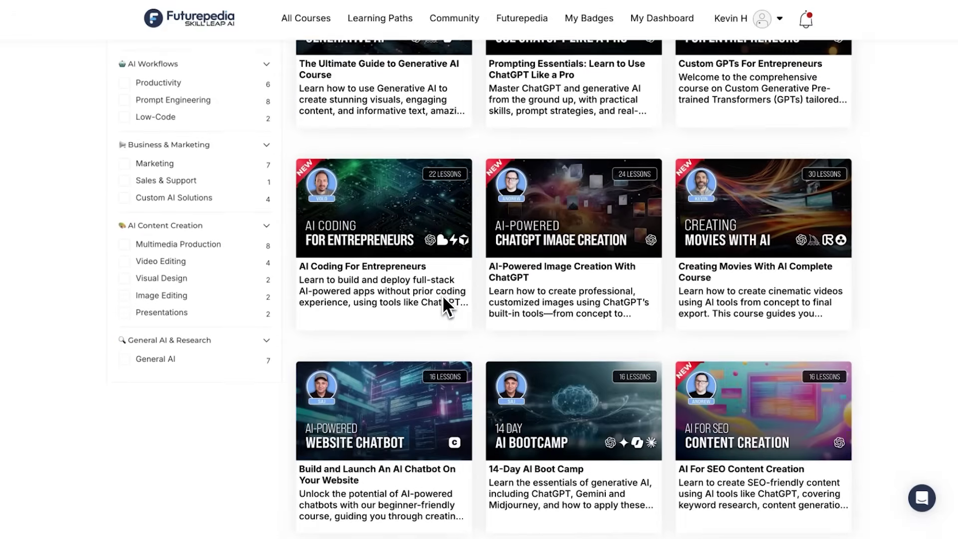
{"action": "scroll", "coordinate": [443, 298], "scroll_direction": "down", "scroll_amount": 4}
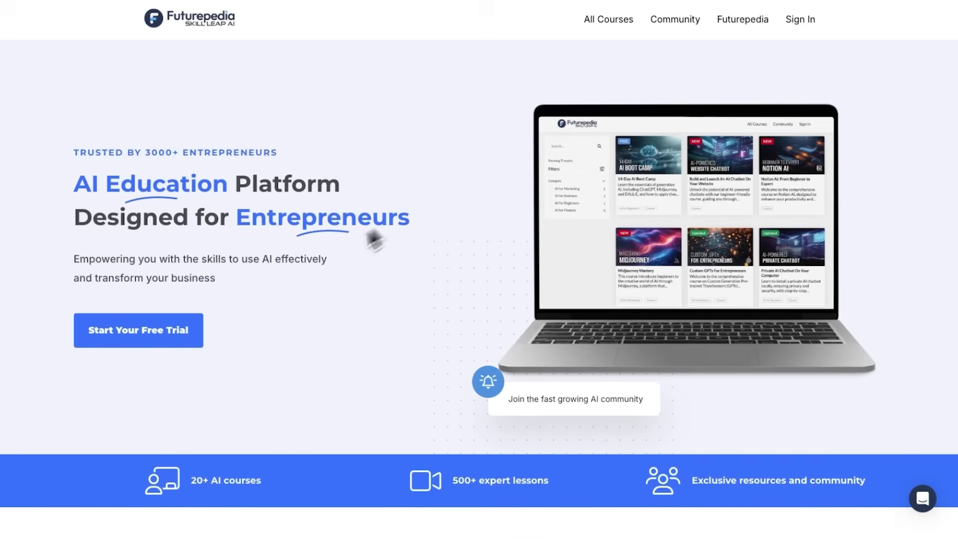
{"action": "left_click", "coordinate": [191, 332]}
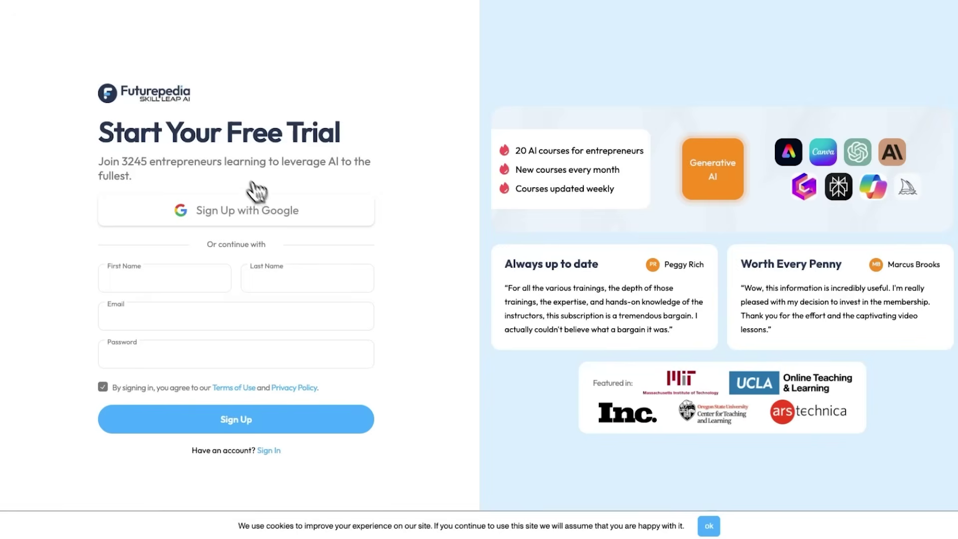